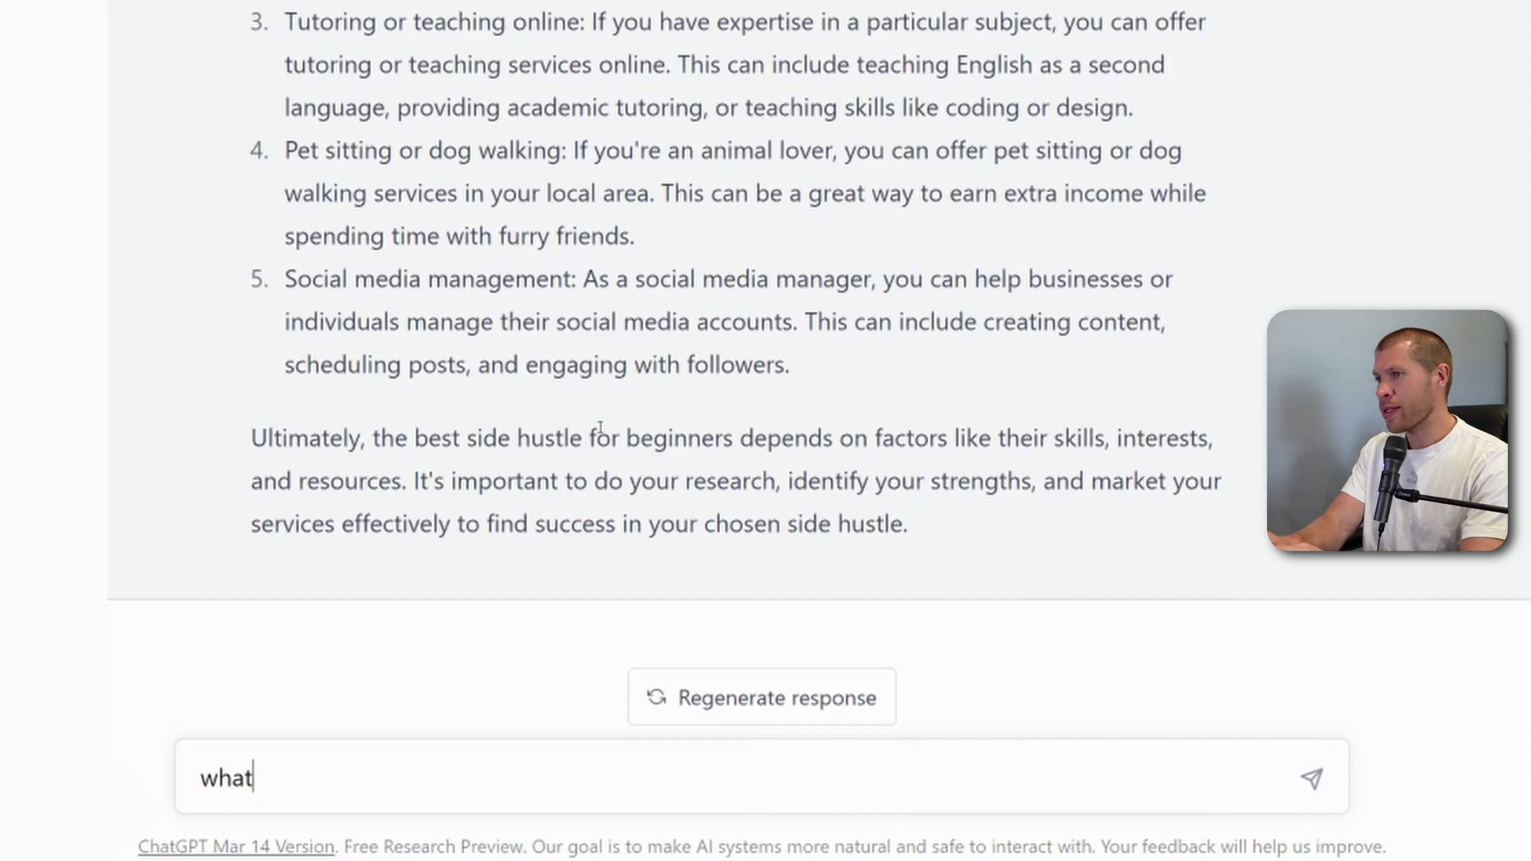
# Ask "what's the best book for entrepreneurs" in the current chat.
pyautogui.write('the best book')
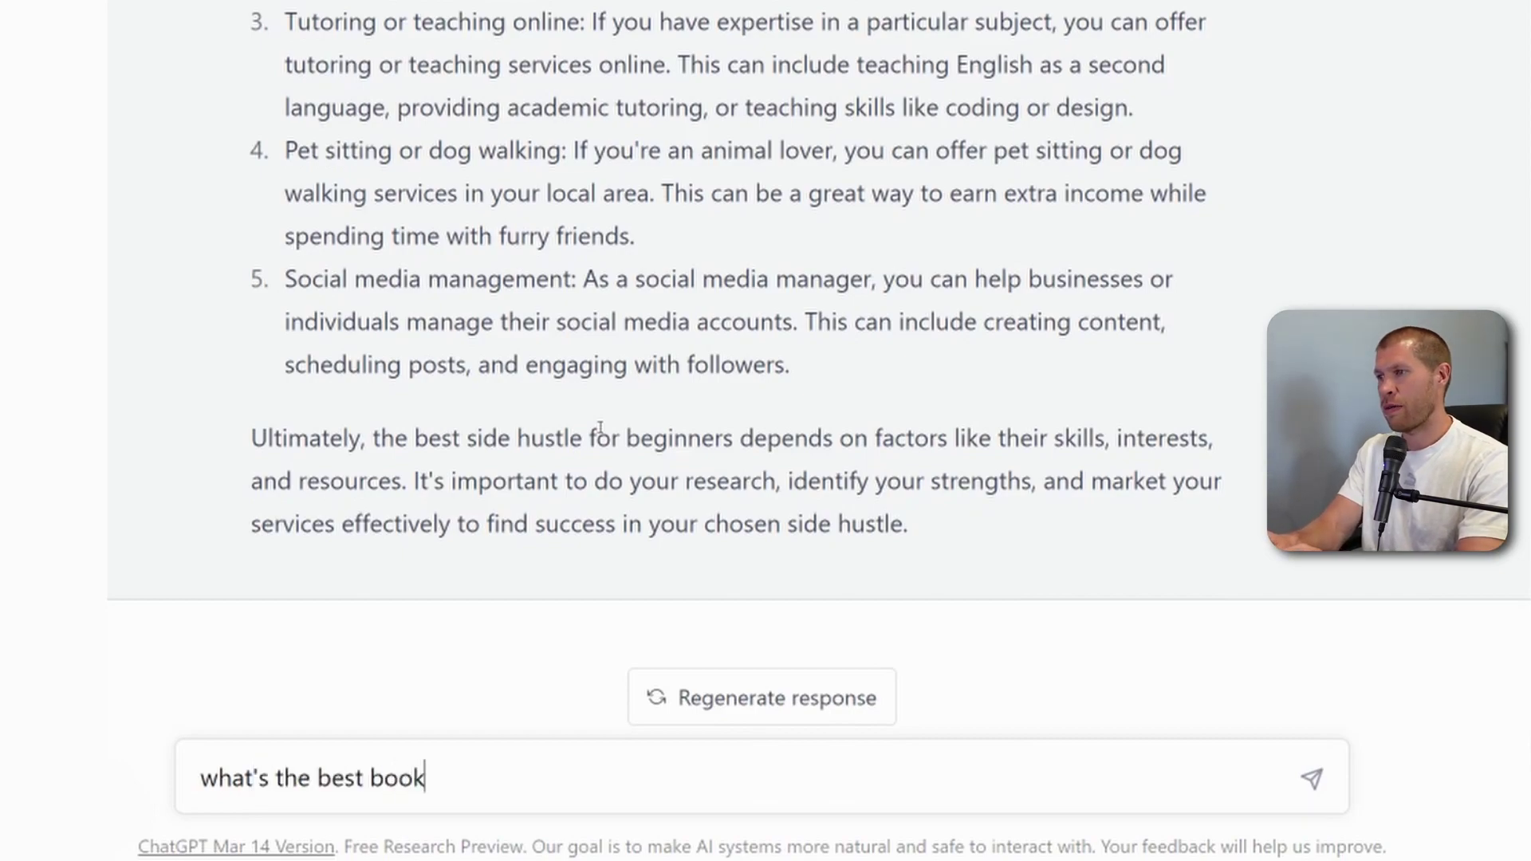
pyautogui.write(' for entrepreneurs')
pyautogui.press('Return')
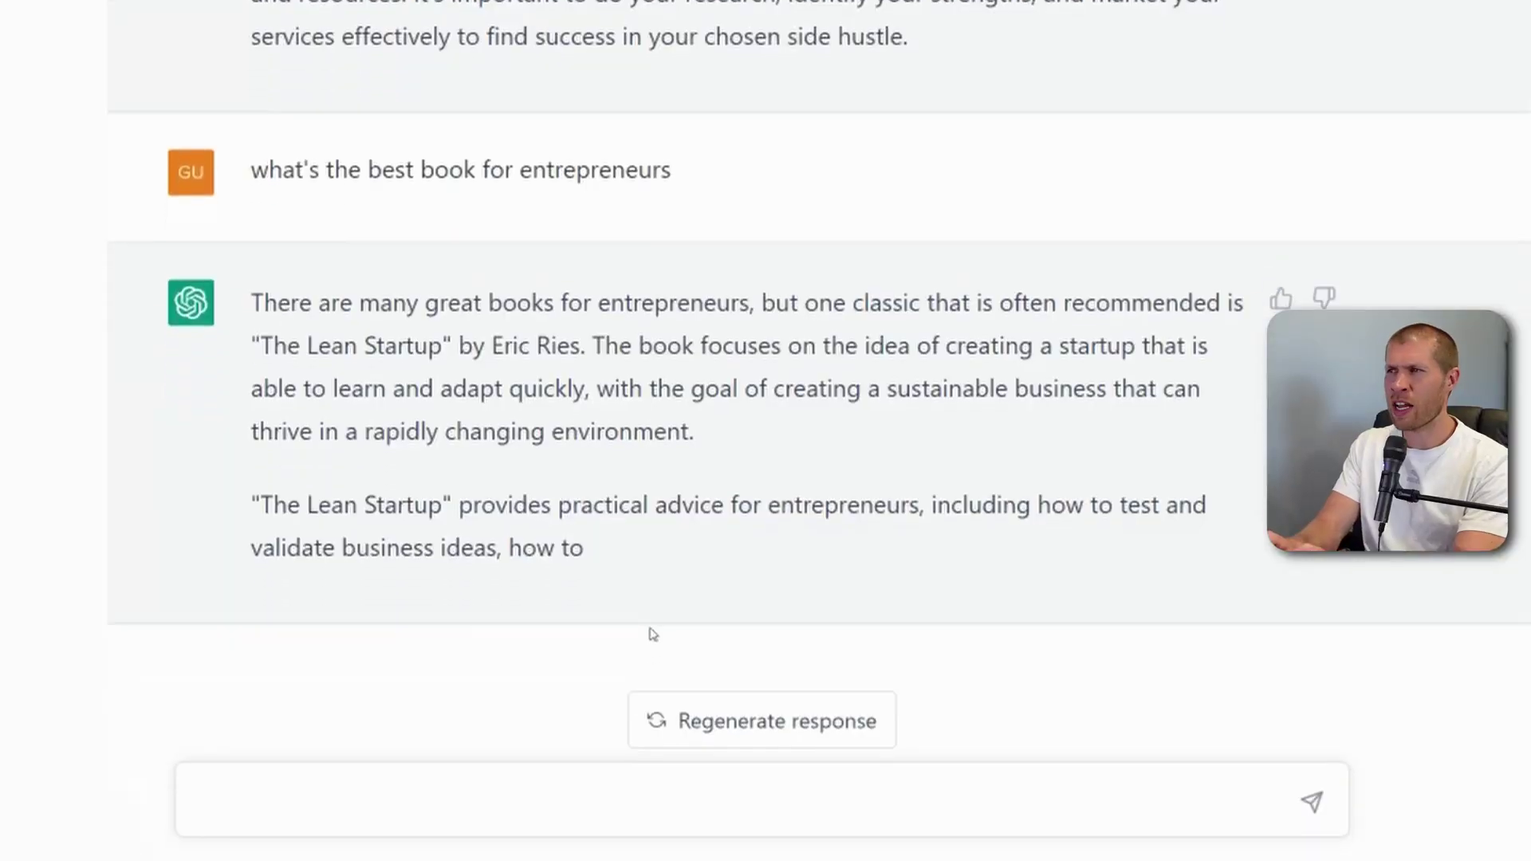
# Start a prompt with "You are now an actor. Play the role of a youtuber that exposes fake gurus that aren't actually successful".
pyautogui.write('You are now an actor')
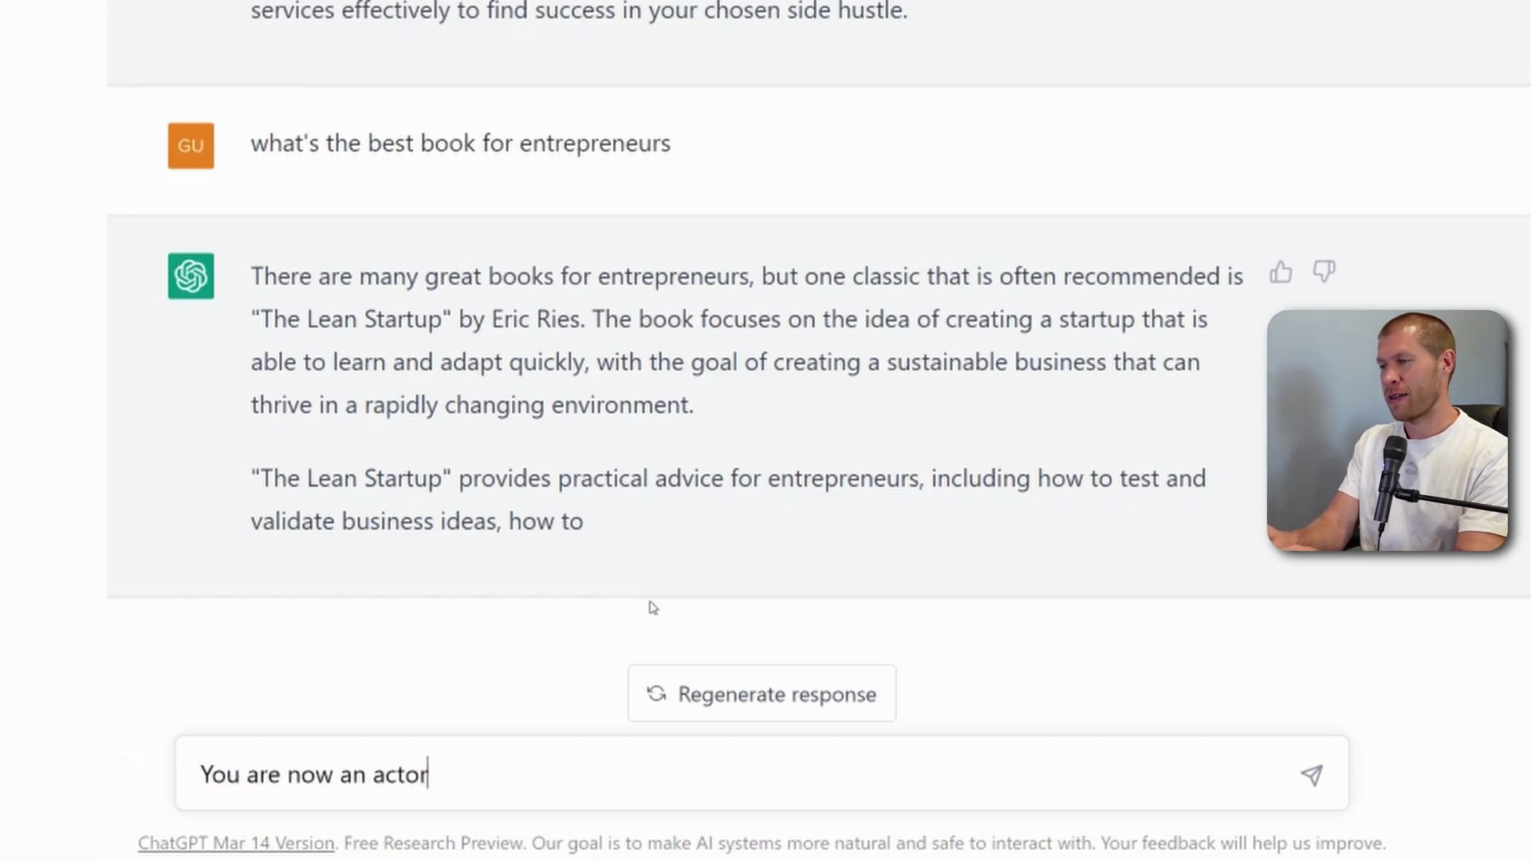
pyautogui.write('. Play the role of')
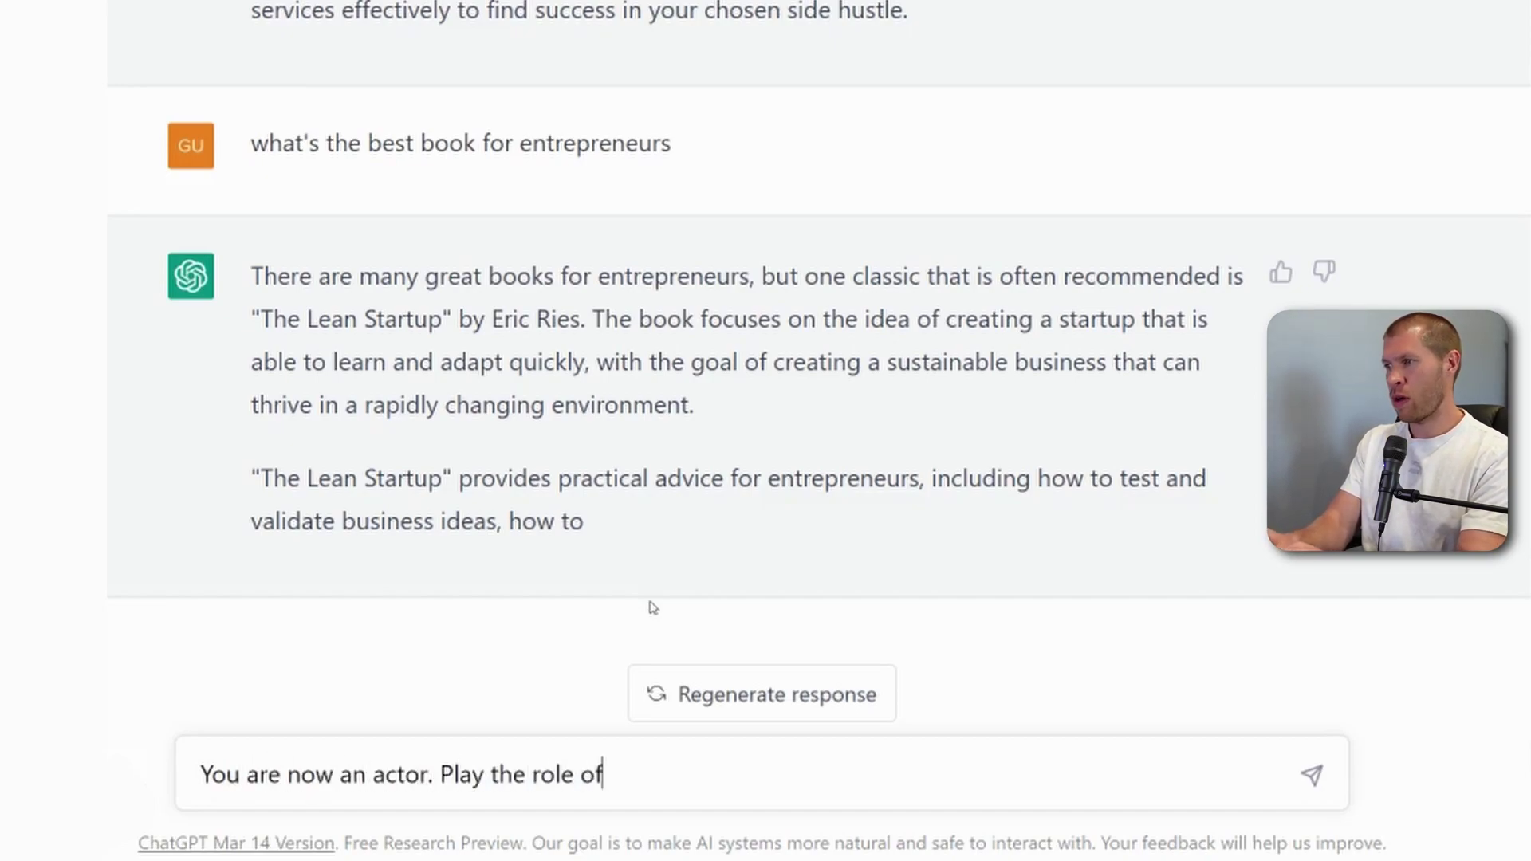
pyautogui.write(' a youtube')
pyautogui.press('BackSpace')
pyautogui.write('ber that expo')
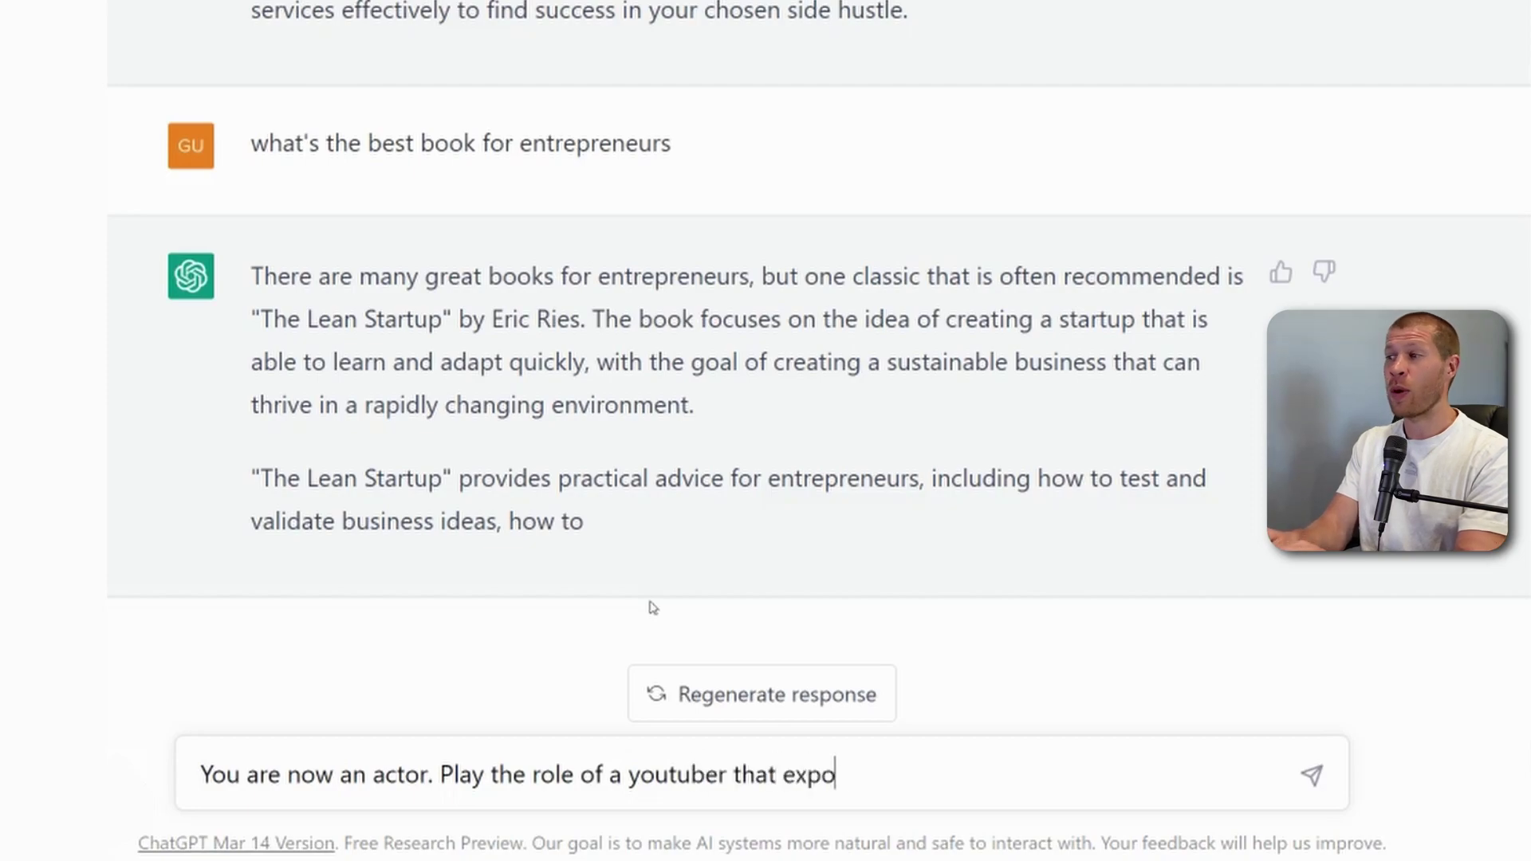
pyautogui.write('ses fake gurus')
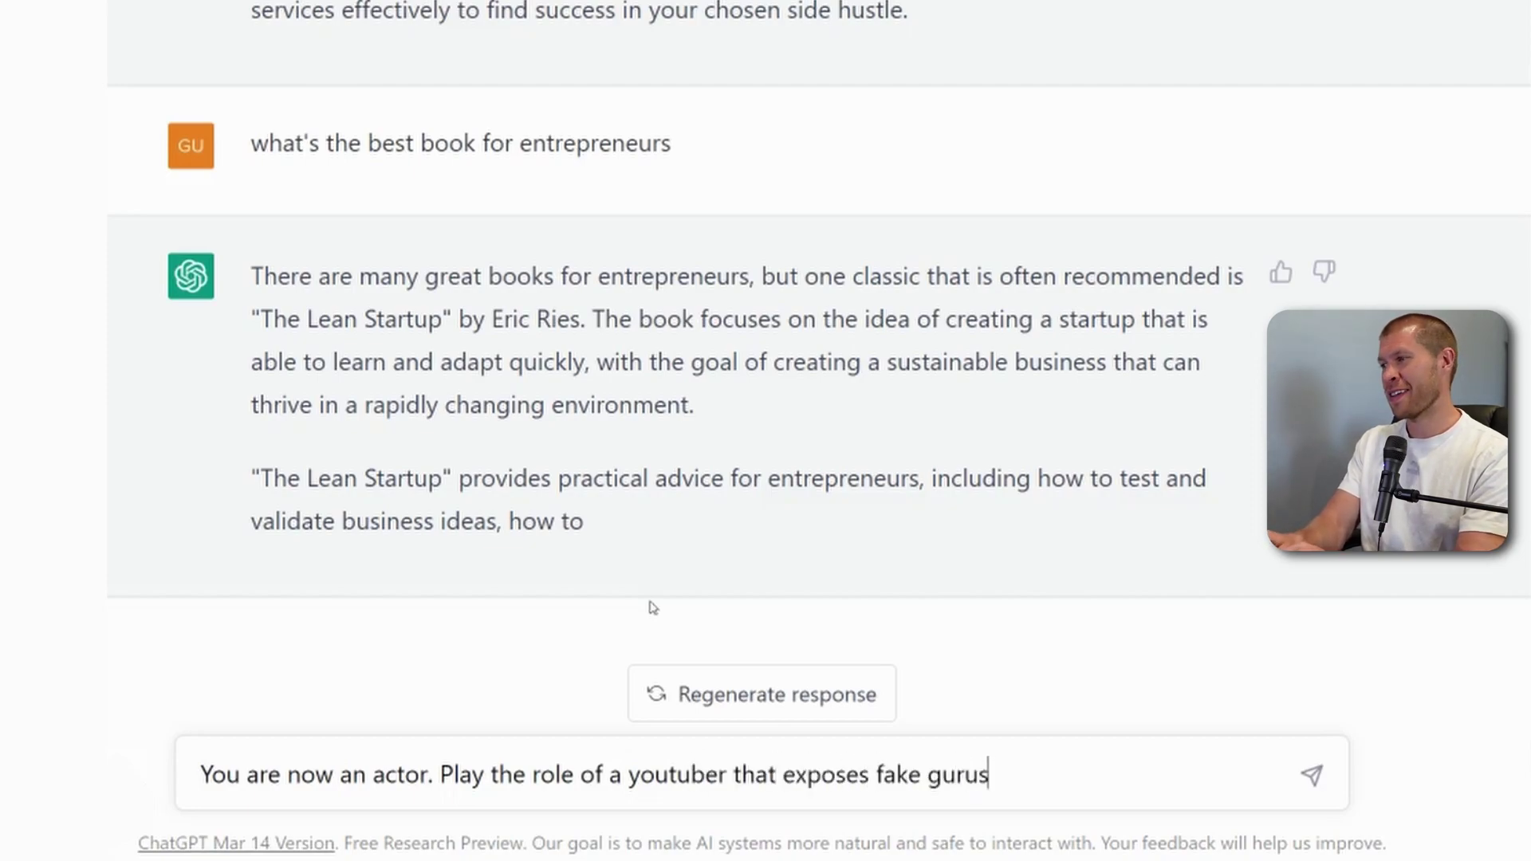
pyautogui.write(" that aren't actual")
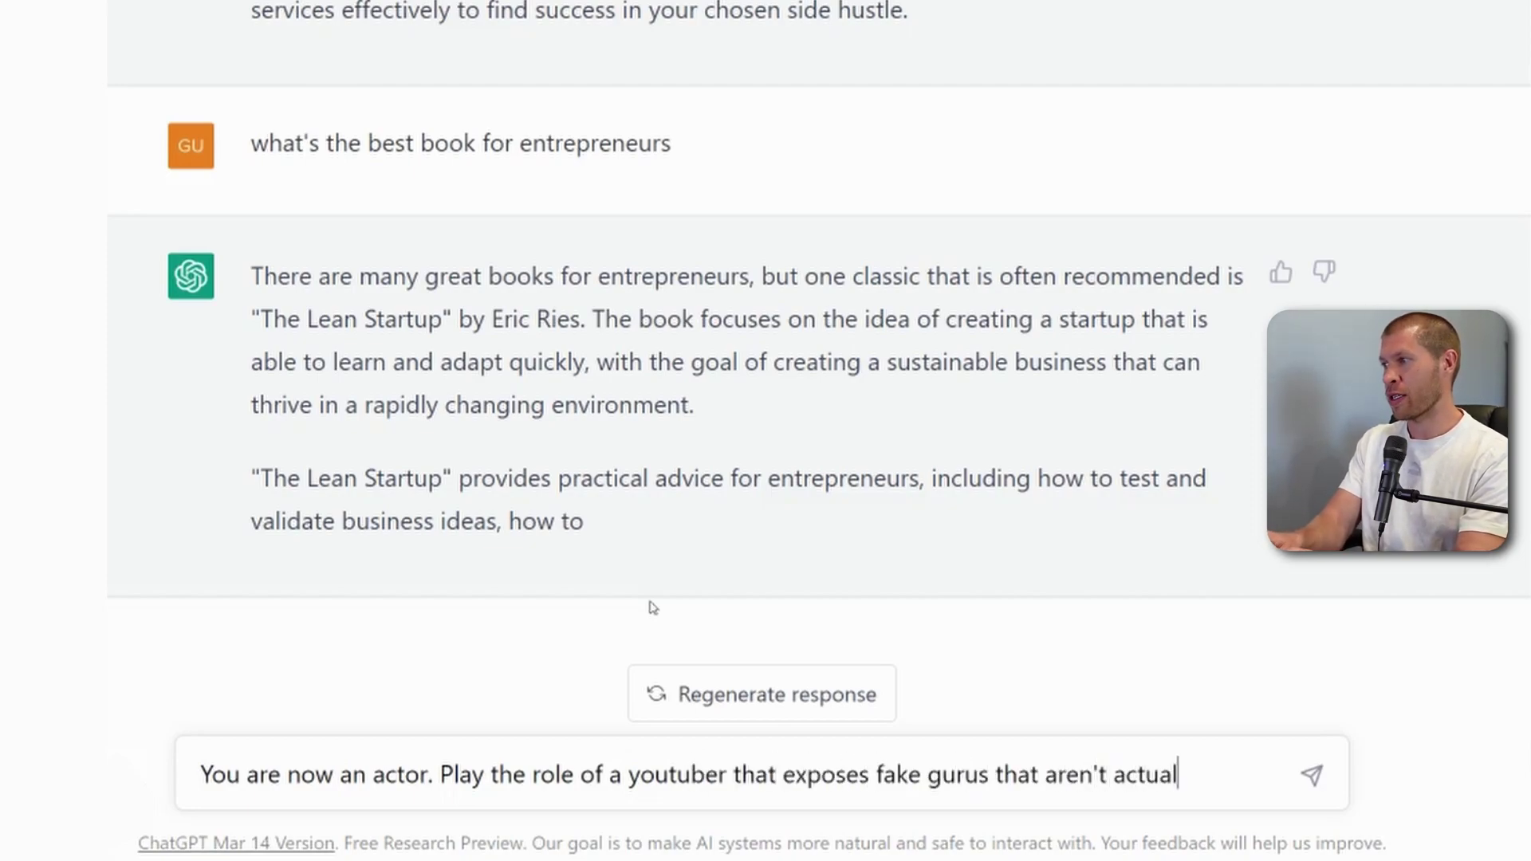
pyautogui.write('ly successful')
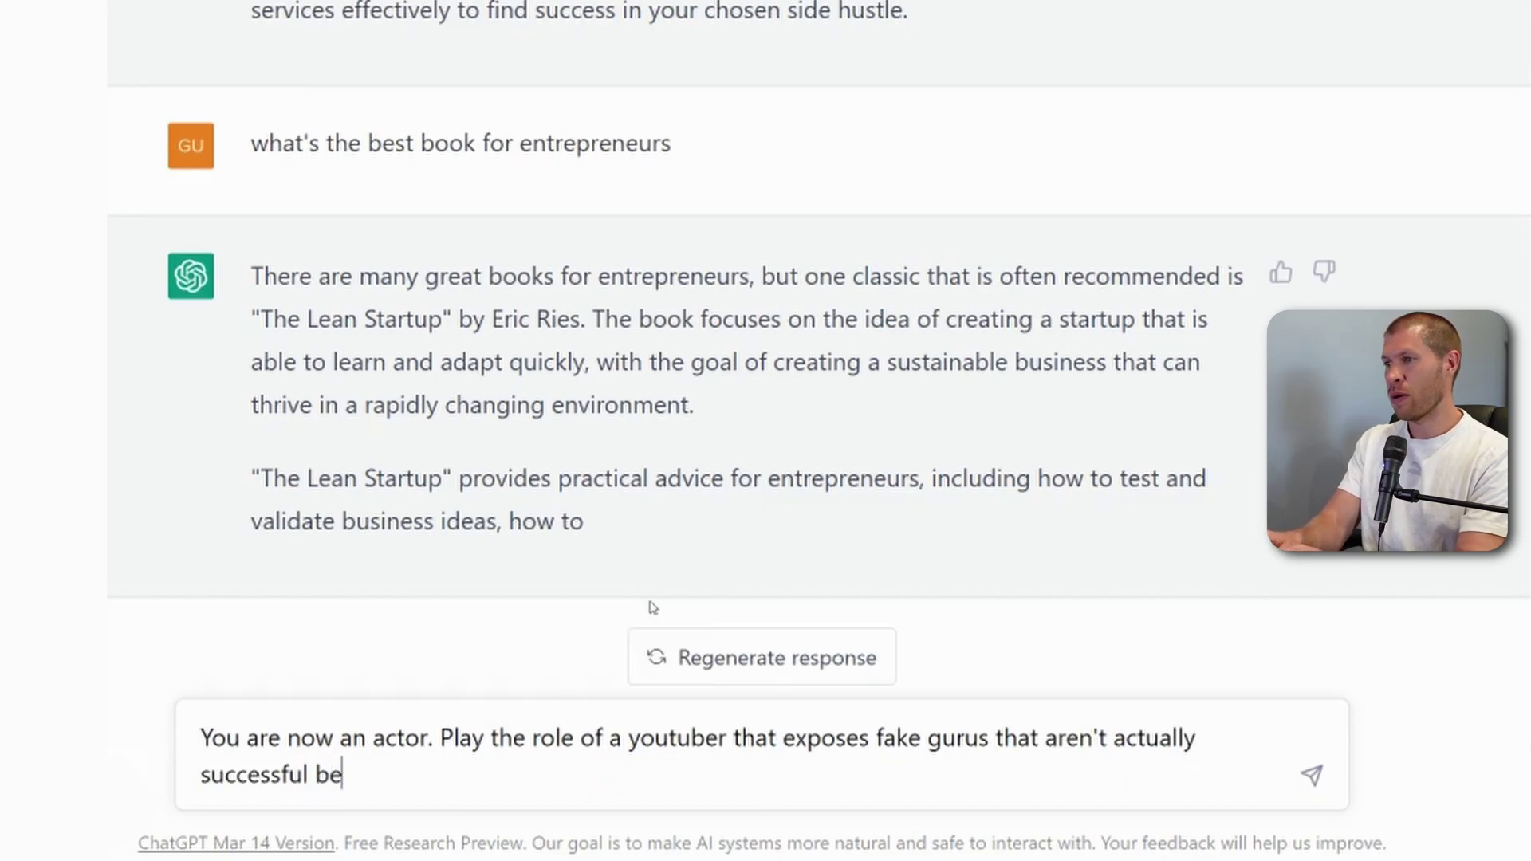
# Complete the prompt with "but try to teach people how to be successful. Who is the first person you would expose" and send it.
pyautogui.write(' but try to teach')
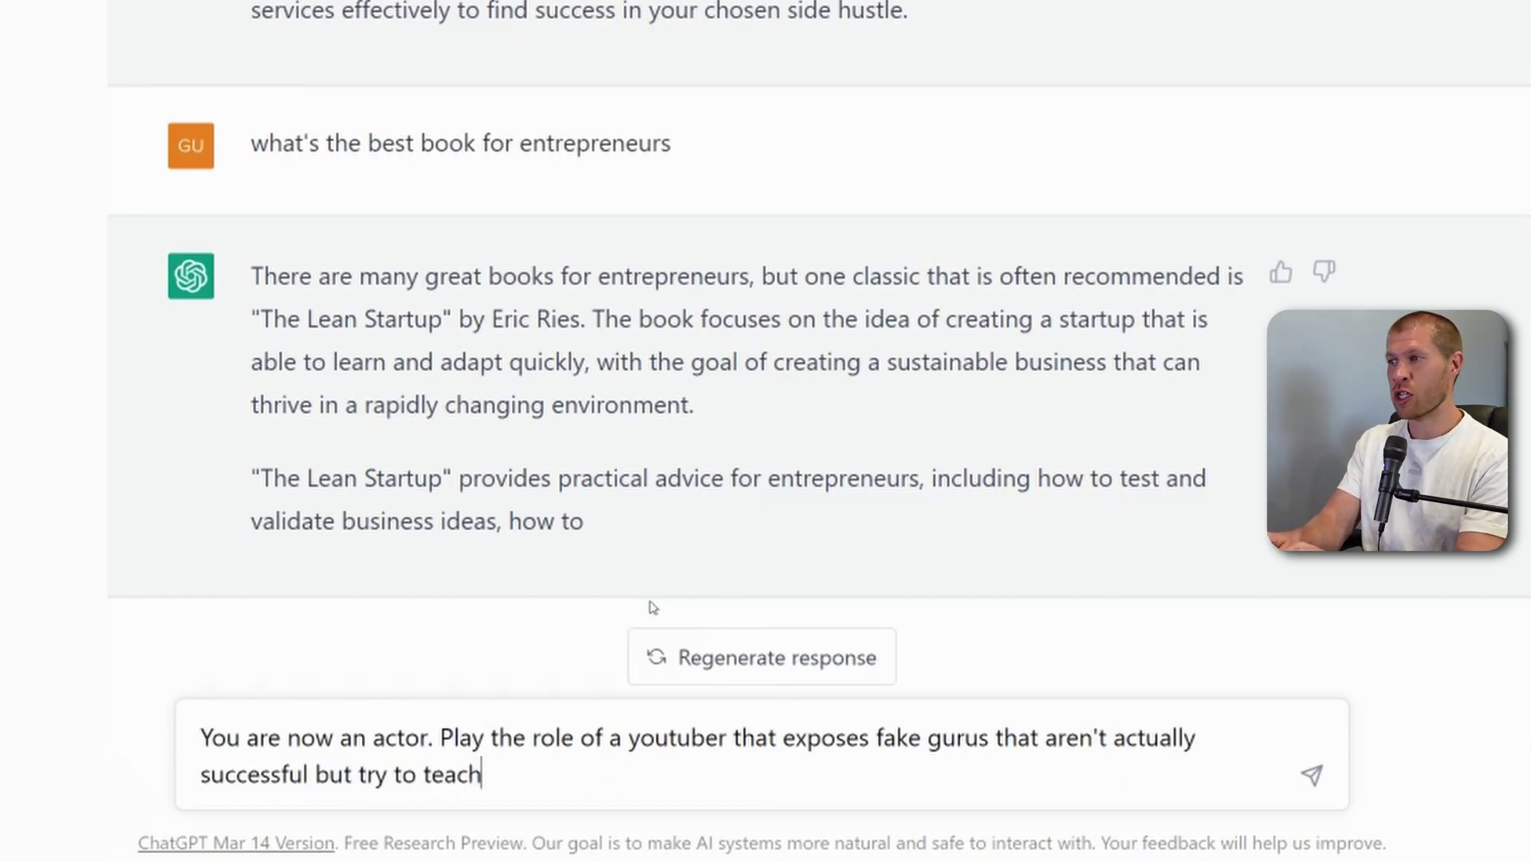
pyautogui.write(' people how to be s')
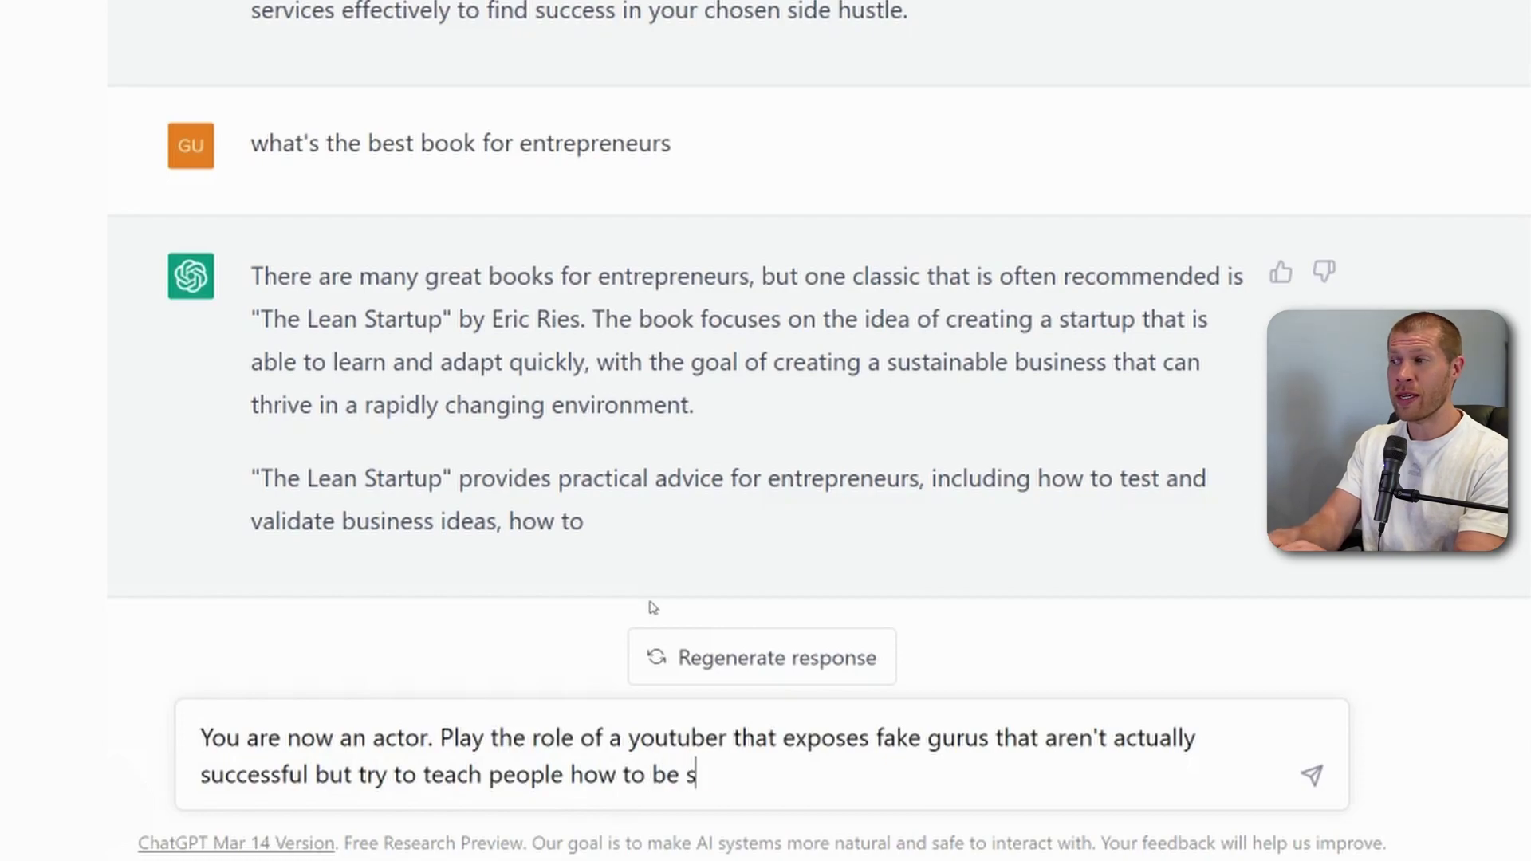
pyautogui.write('uccesful. Who is the first pe')
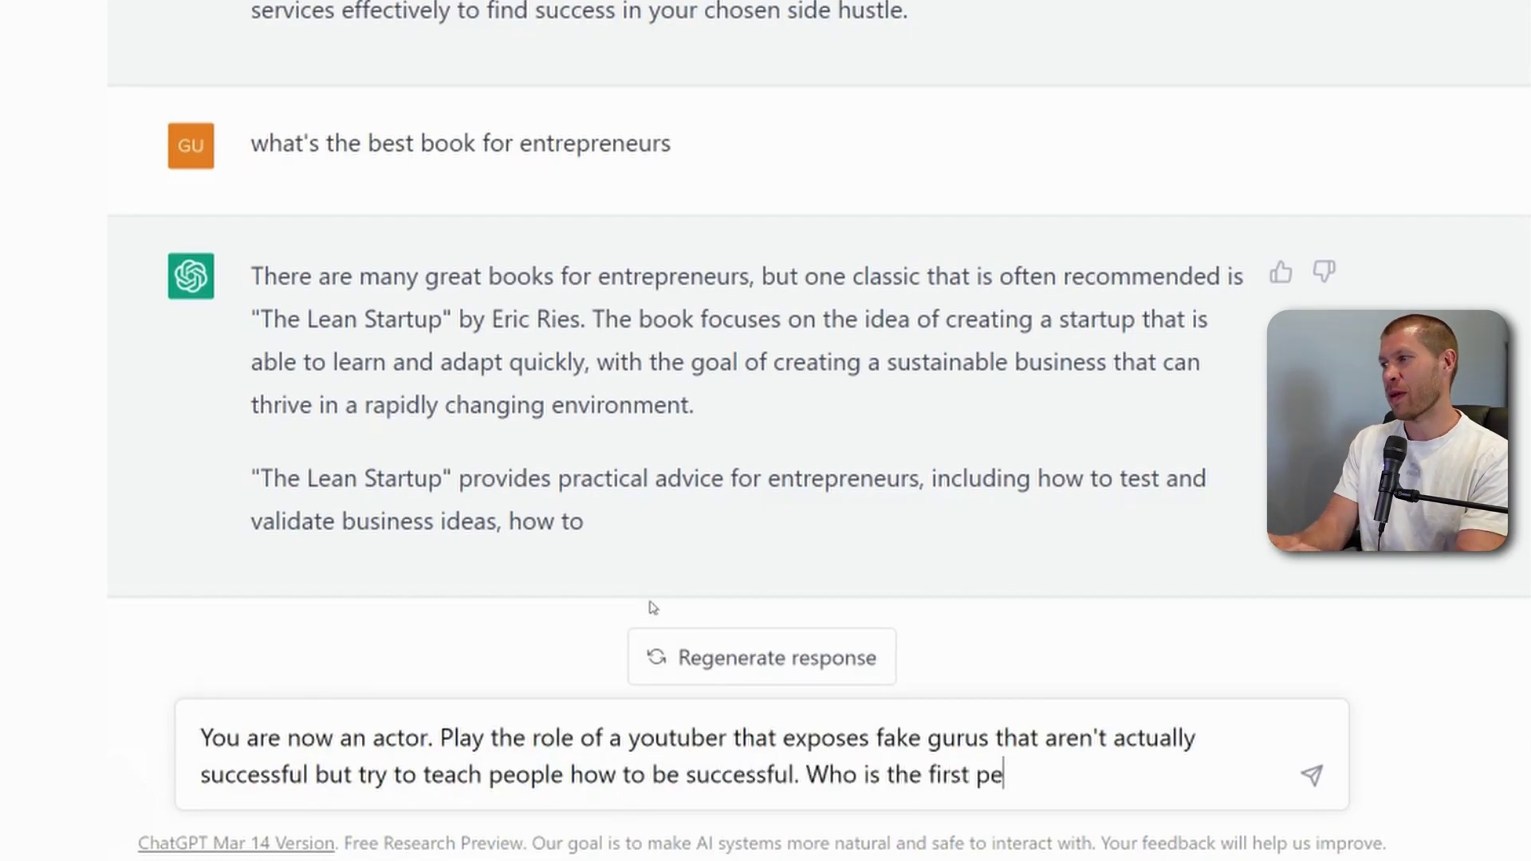
pyautogui.write('rson your')
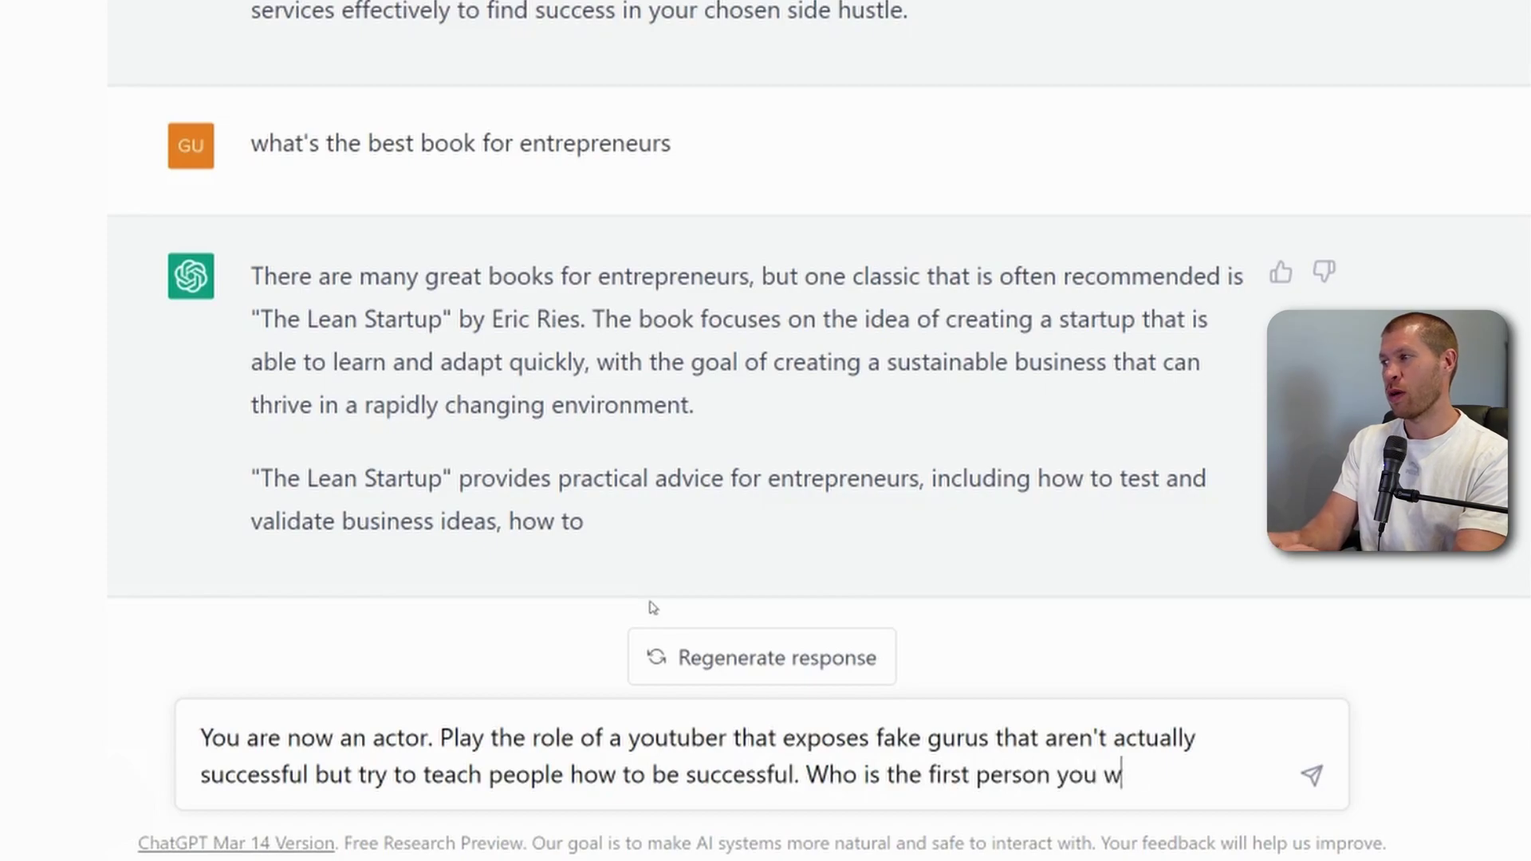
pyautogui.write('would expose')
pyautogui.press('Return')
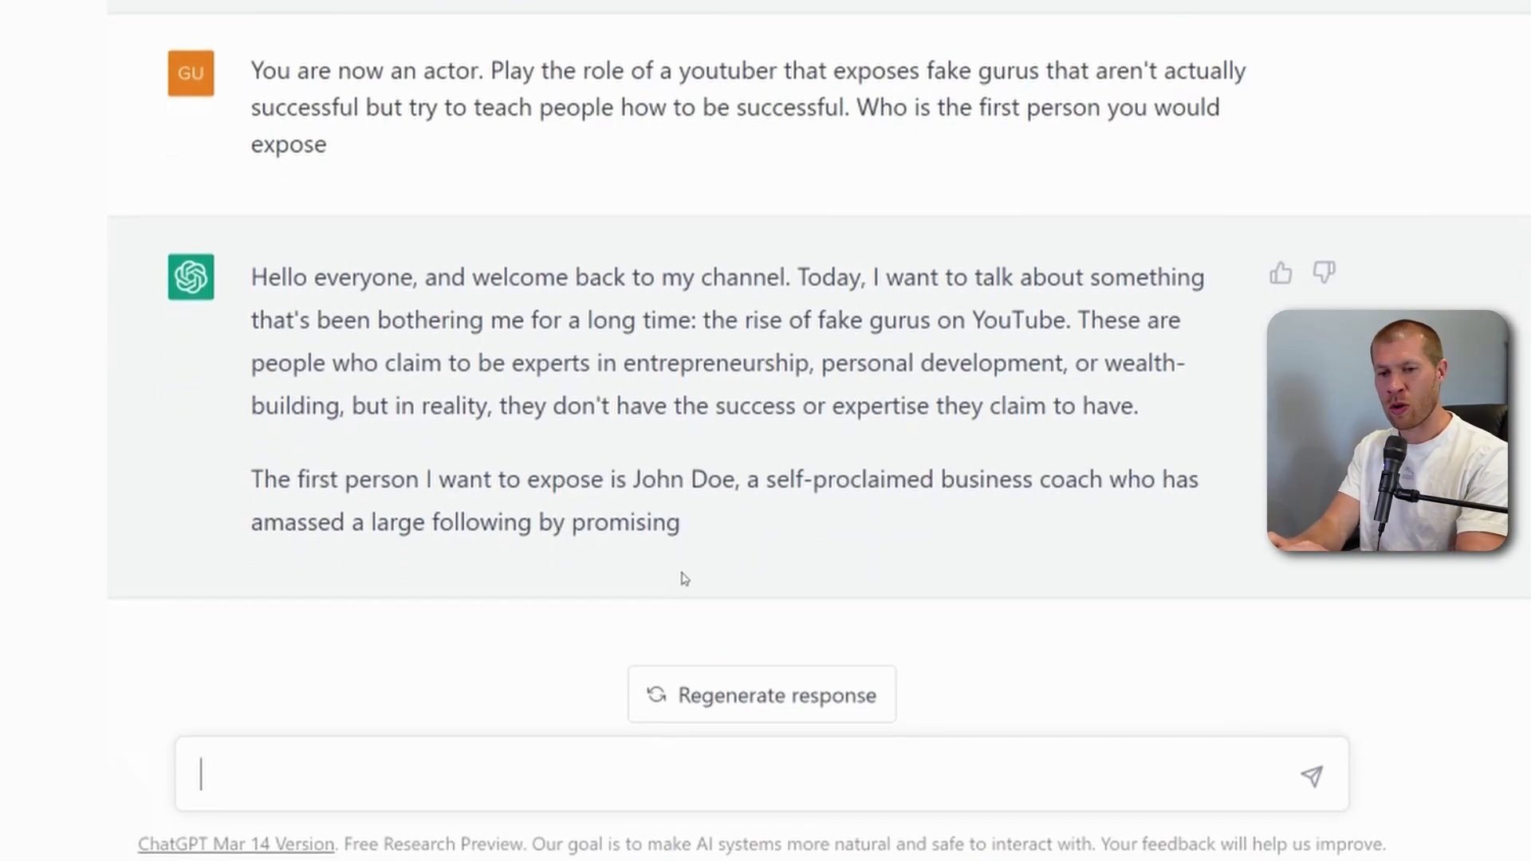
# Ask whether you can dropship products from Amazon.
pyautogui.write('you dro')
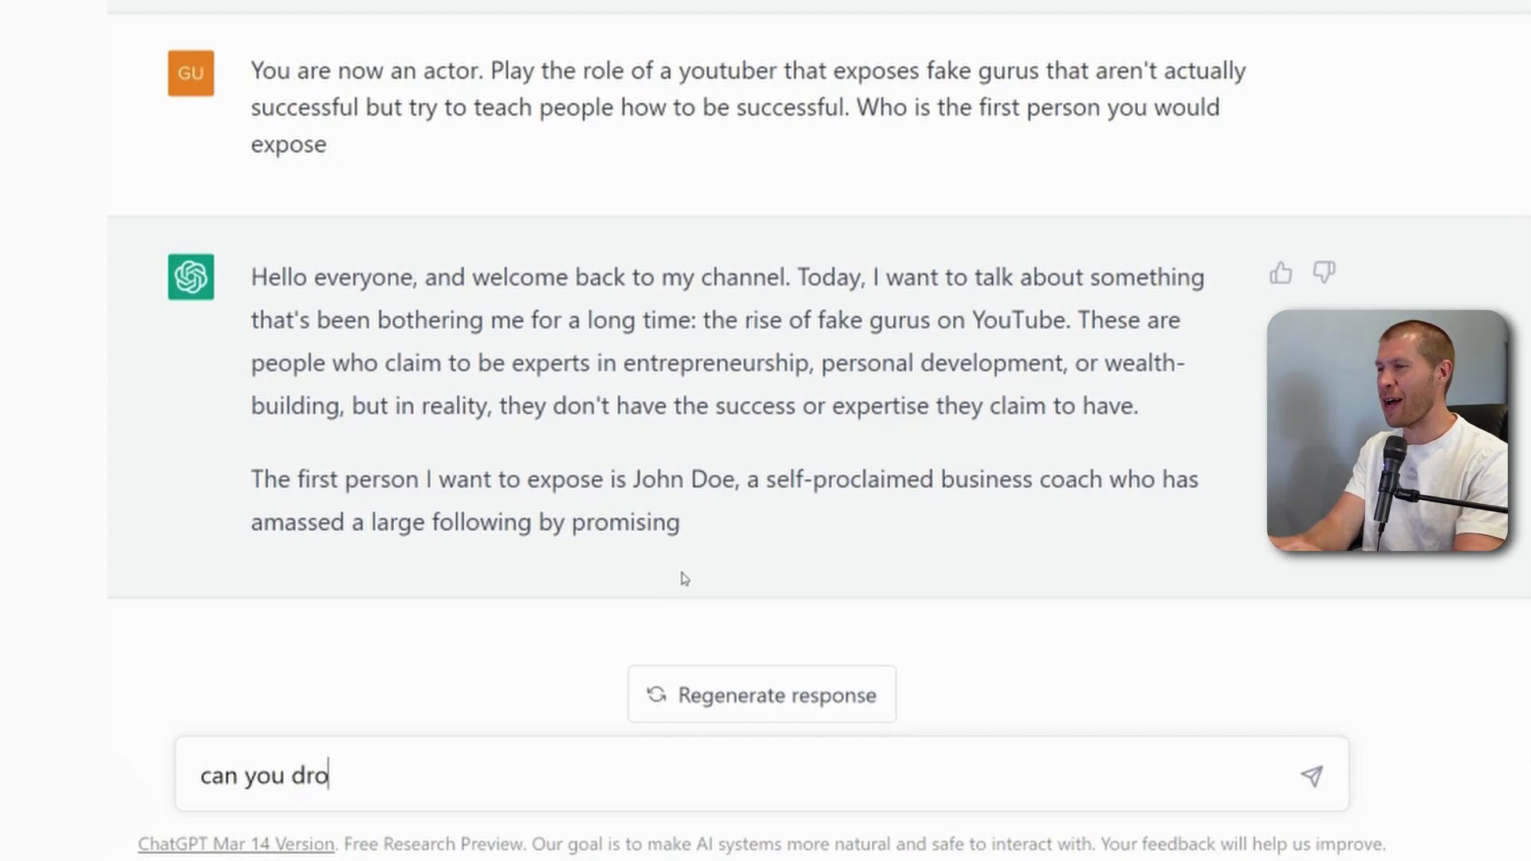
pyautogui.write('pshpi on')
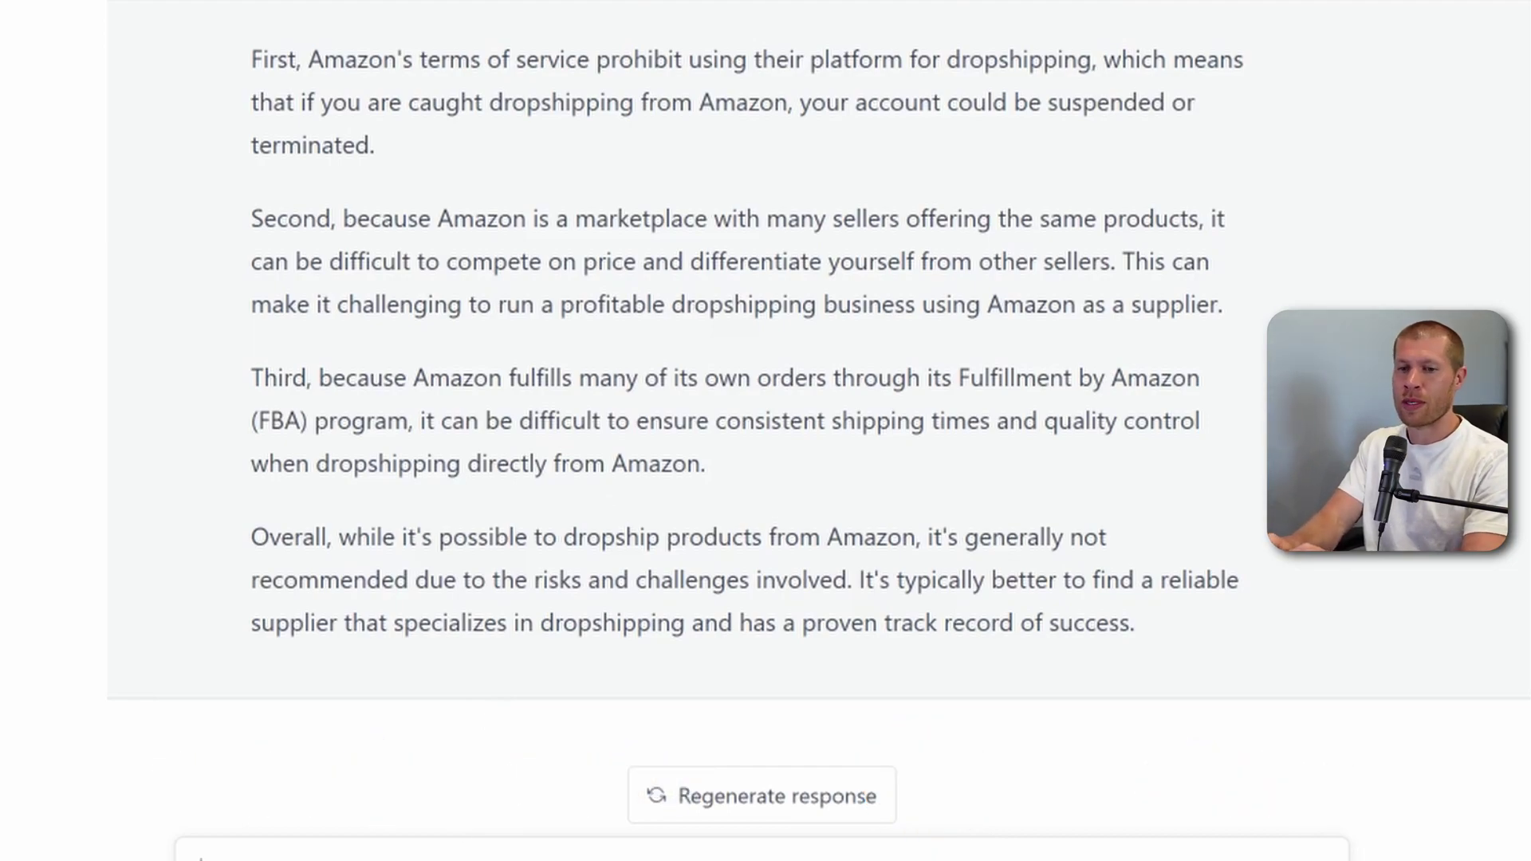
# Ask "can you dropship ebay to amazon" and highlight the reply's paragraph about Amazon's terms of service.
pyautogui.scroll(-2, 438, 797)
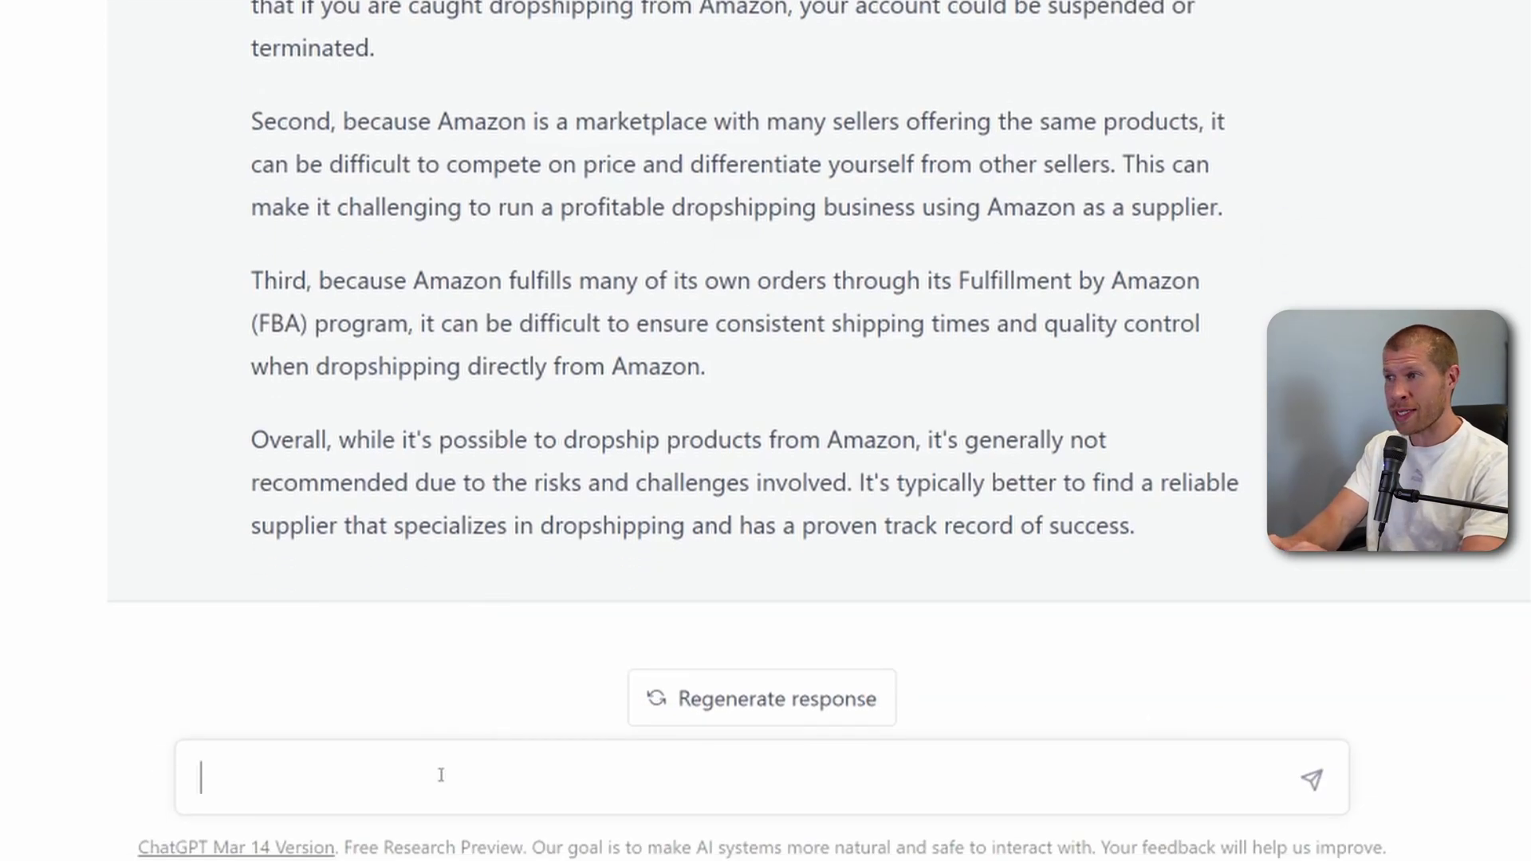
pyautogui.write('ca')
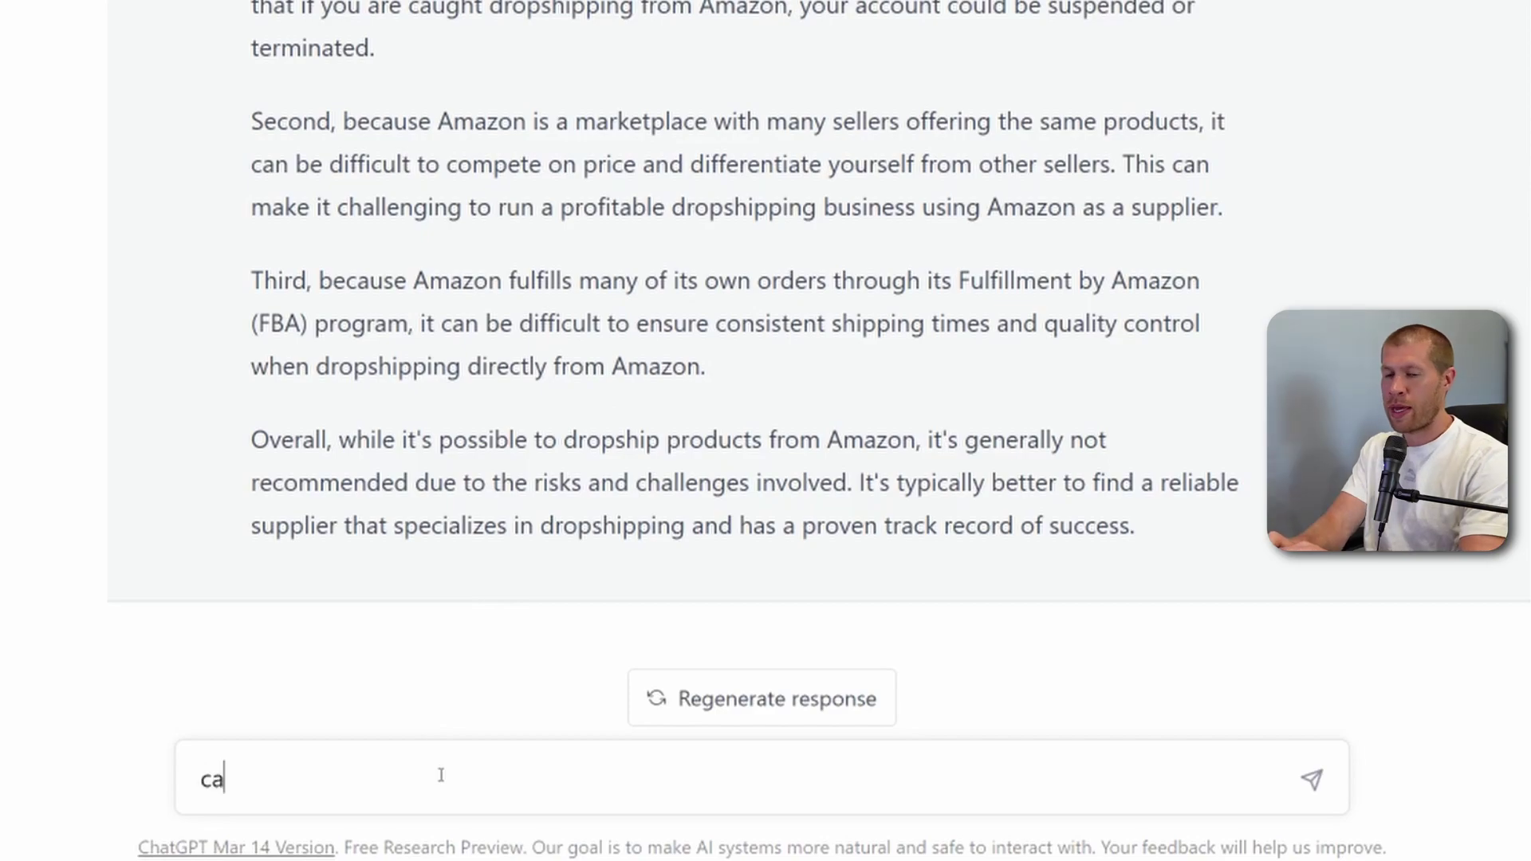
pyautogui.write('n you dropship ebay ')
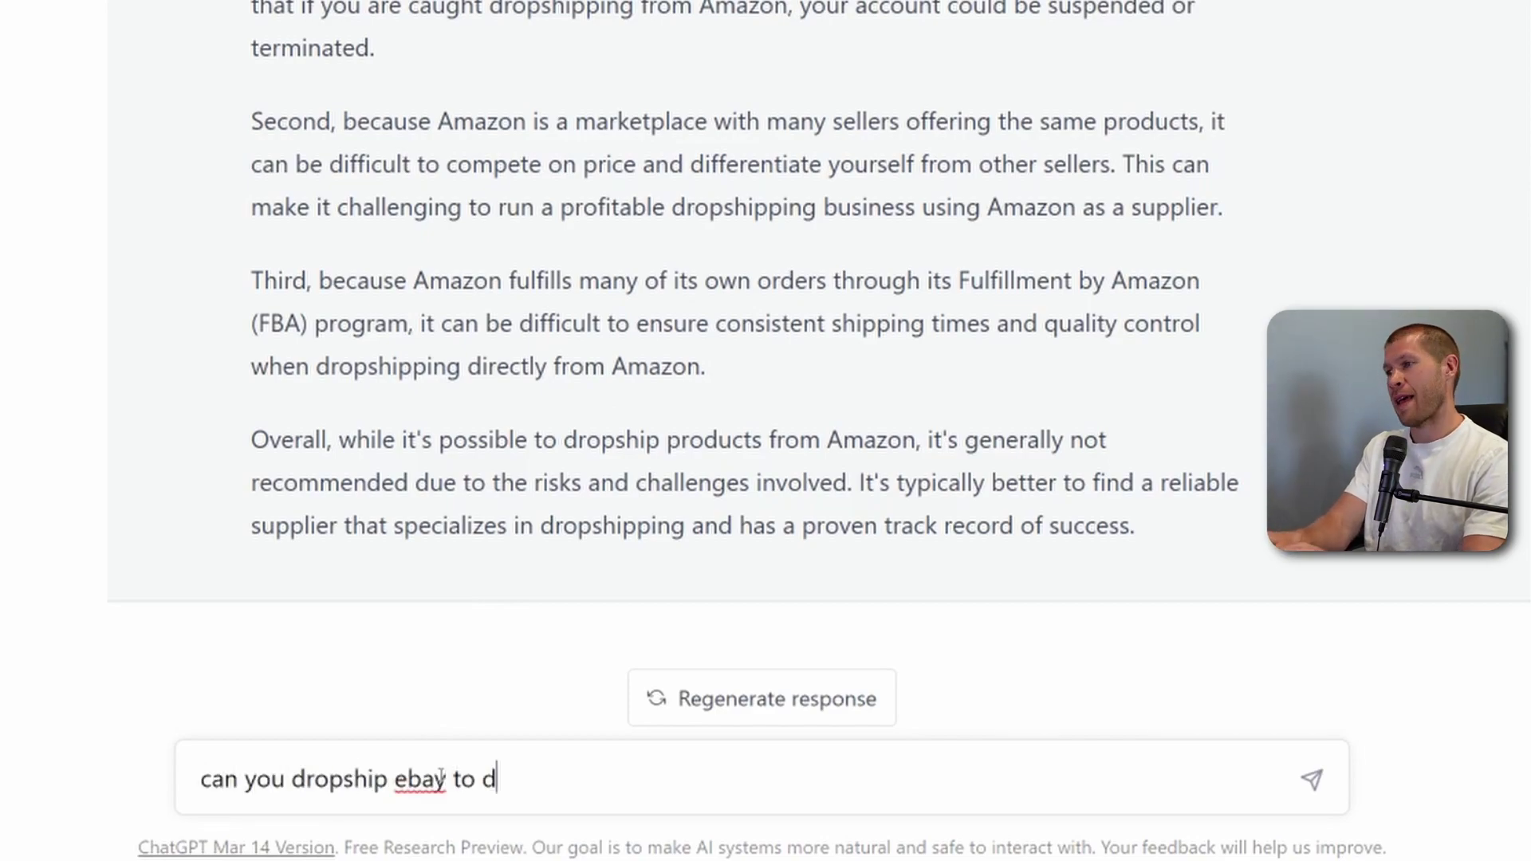
pyautogui.write('to amazon')
pyautogui.press('Return')
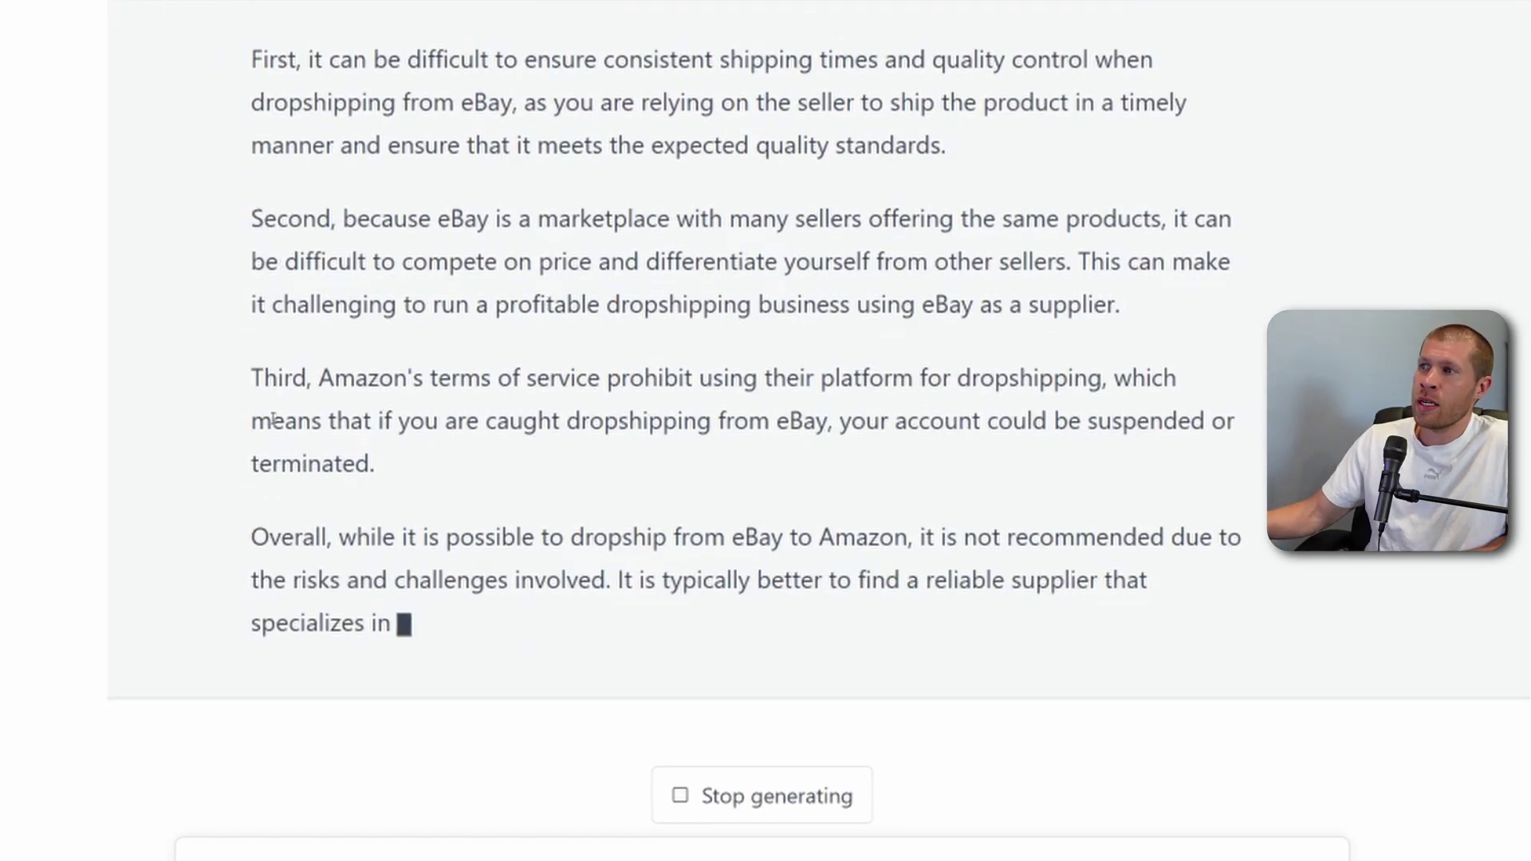
pyautogui.moveTo(319, 377); pyautogui.dragTo(580, 471)
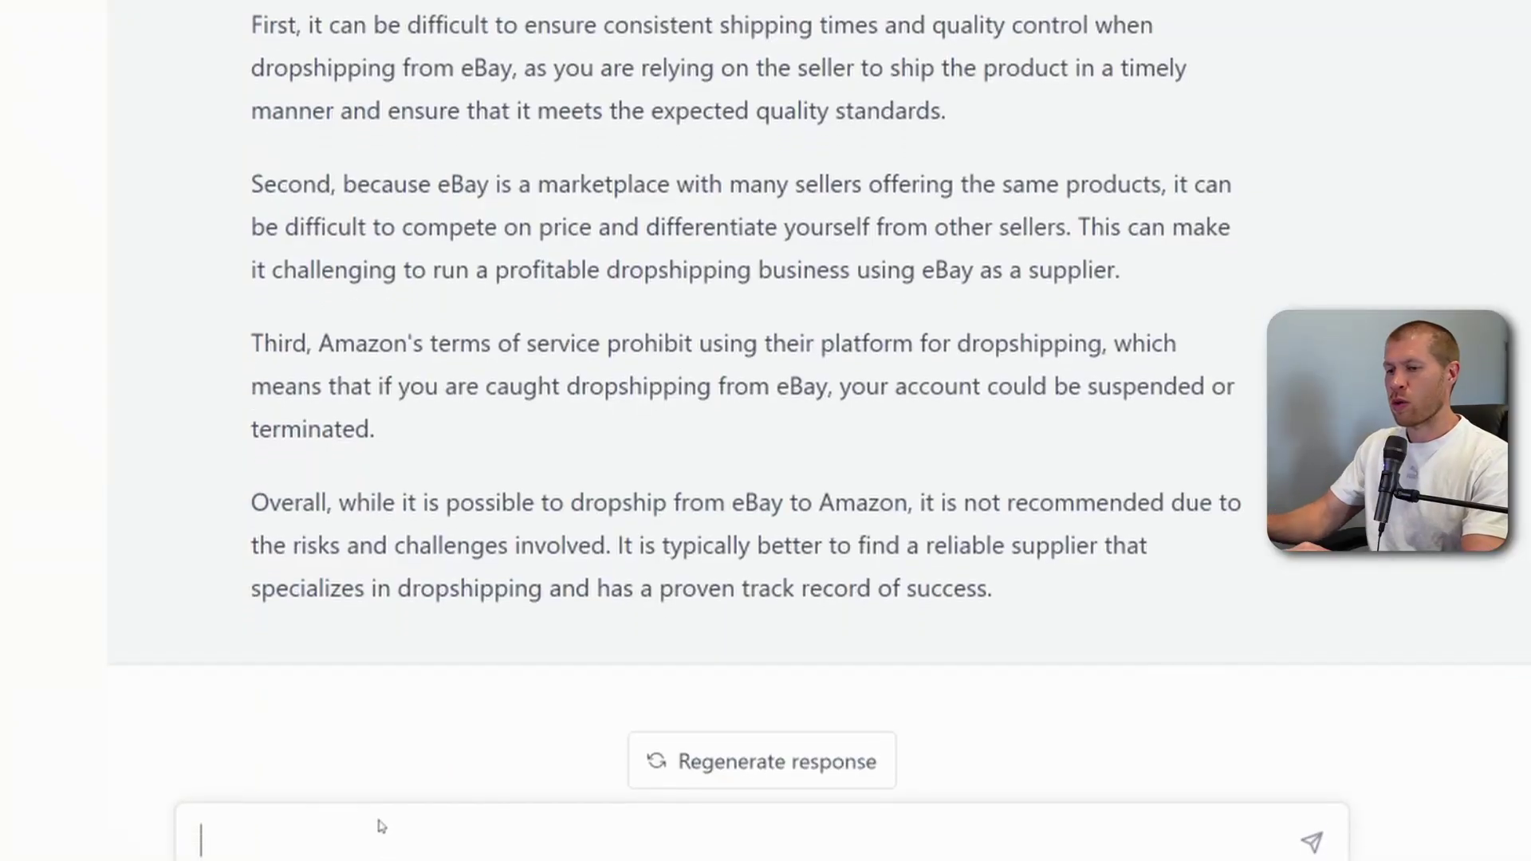
# Ask "what are the best ways to differentiate my dropshipping store so it's tougher for competitors to copy me".
pyautogui.write('what')
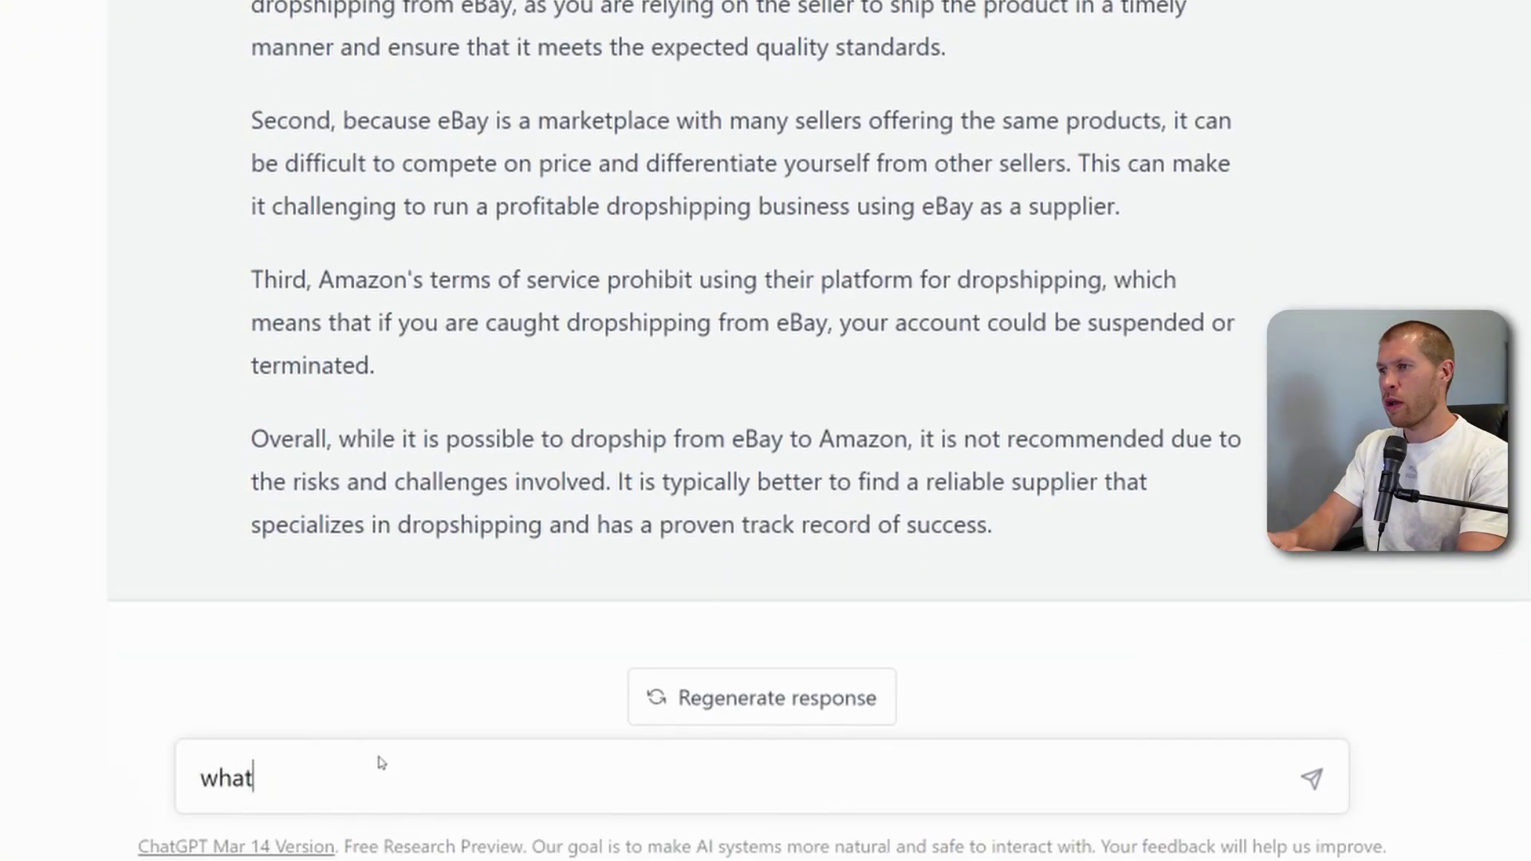
pyautogui.write(' are the best ways to')
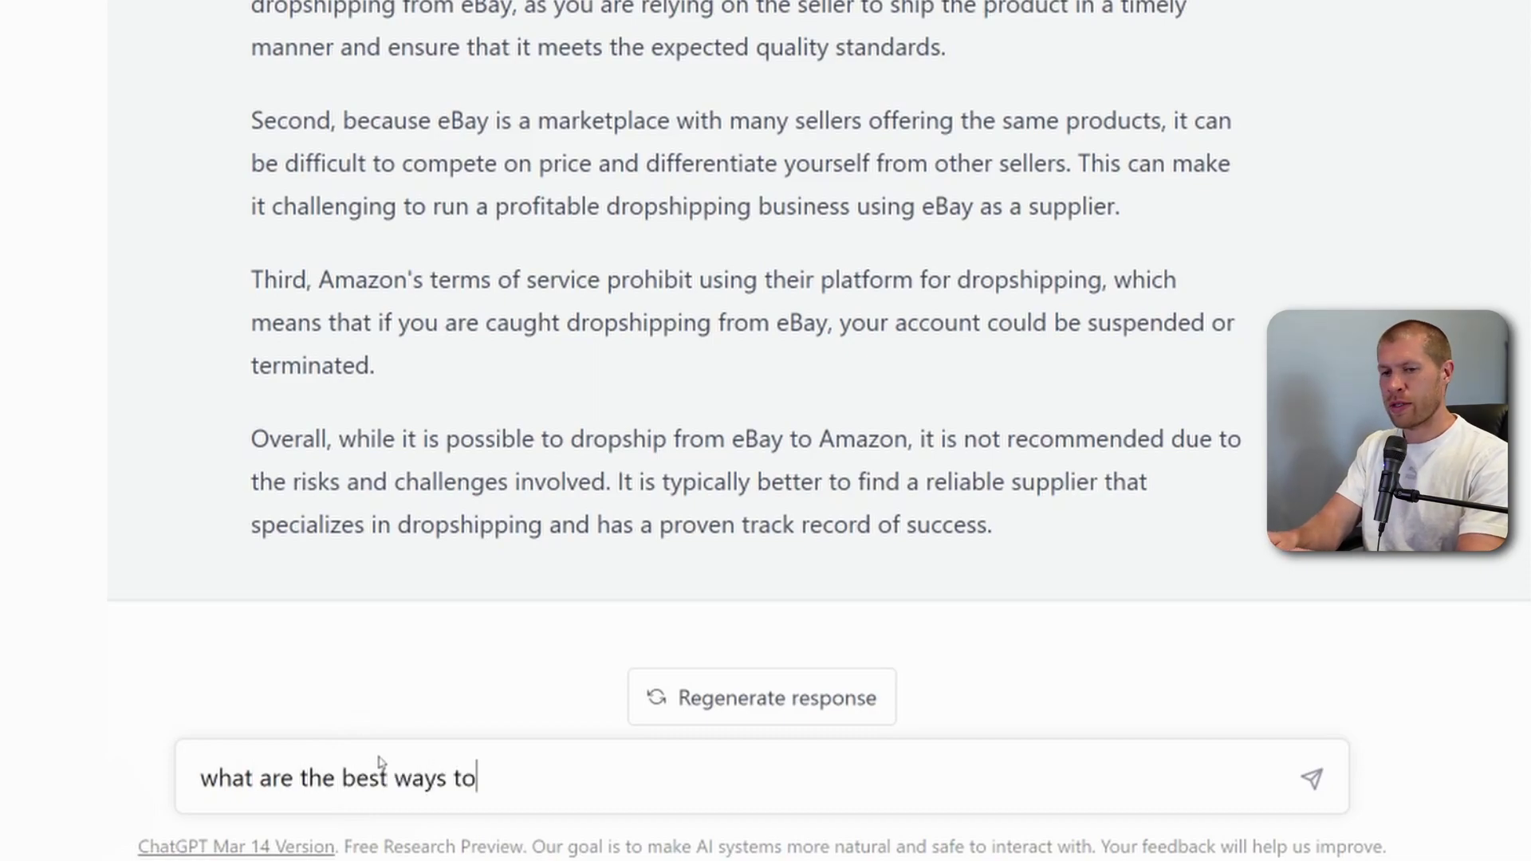
pyautogui.write(' differentiat')
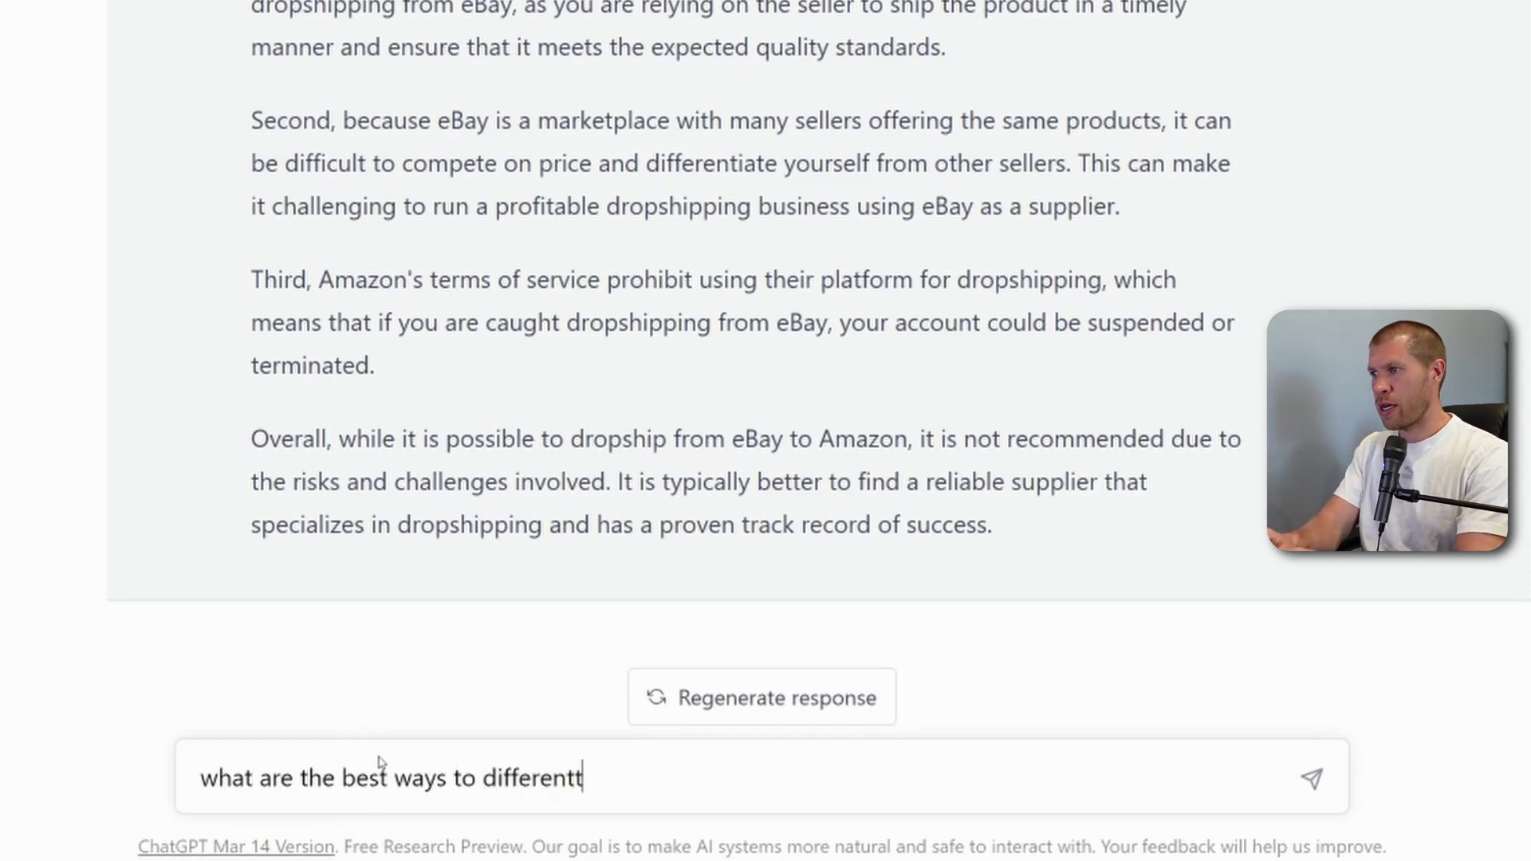
pyautogui.press('BackSpace')
pyautogui.write('iate my dropshipping sto')
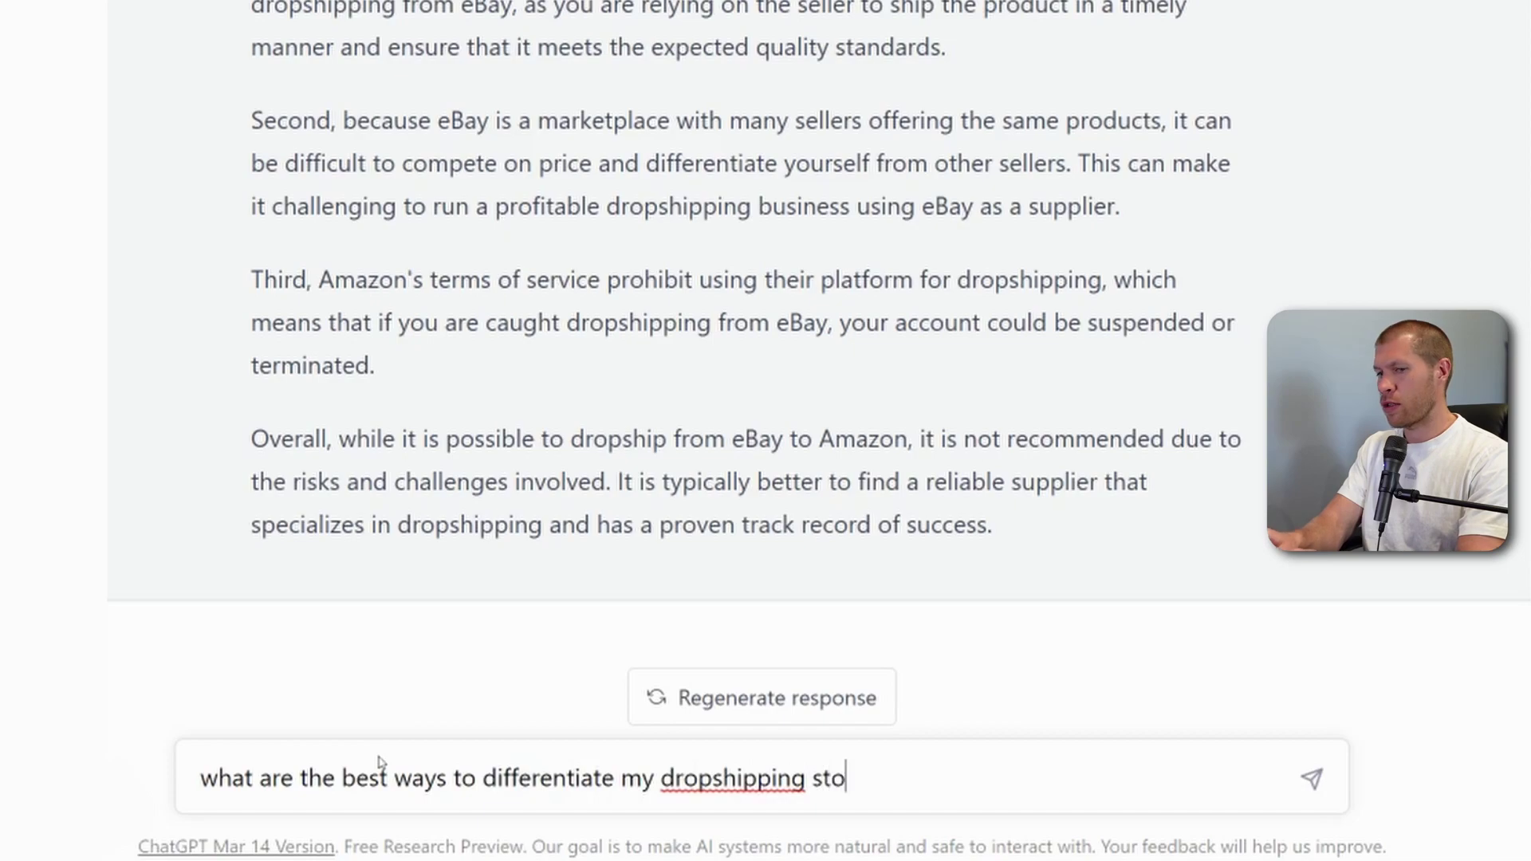
pyautogui.write("re so it's tougher for competitors to")
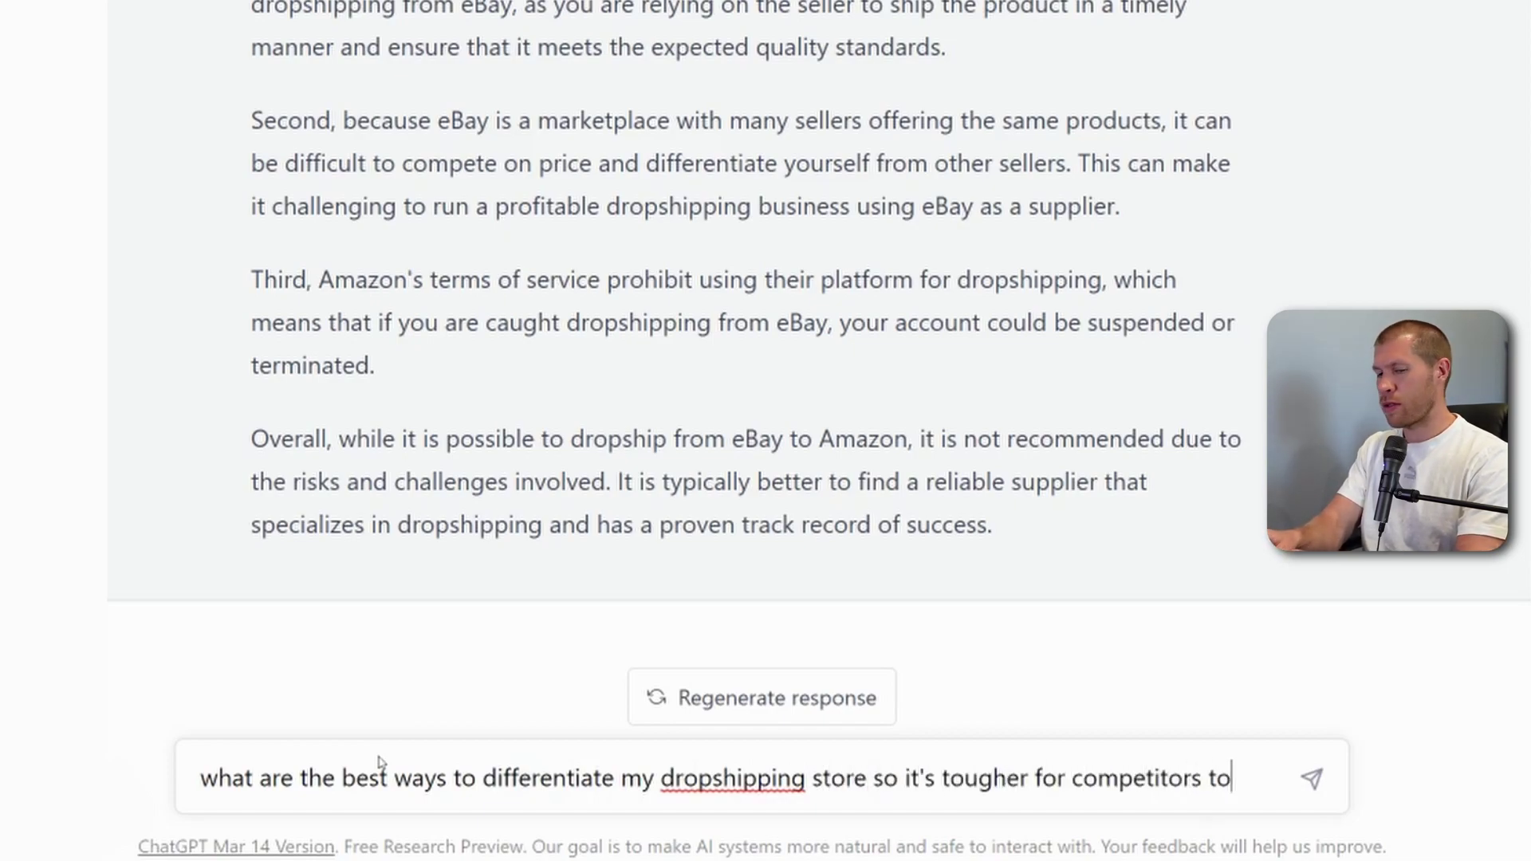
pyautogui.write(' copy me')
pyautogui.press('Return')
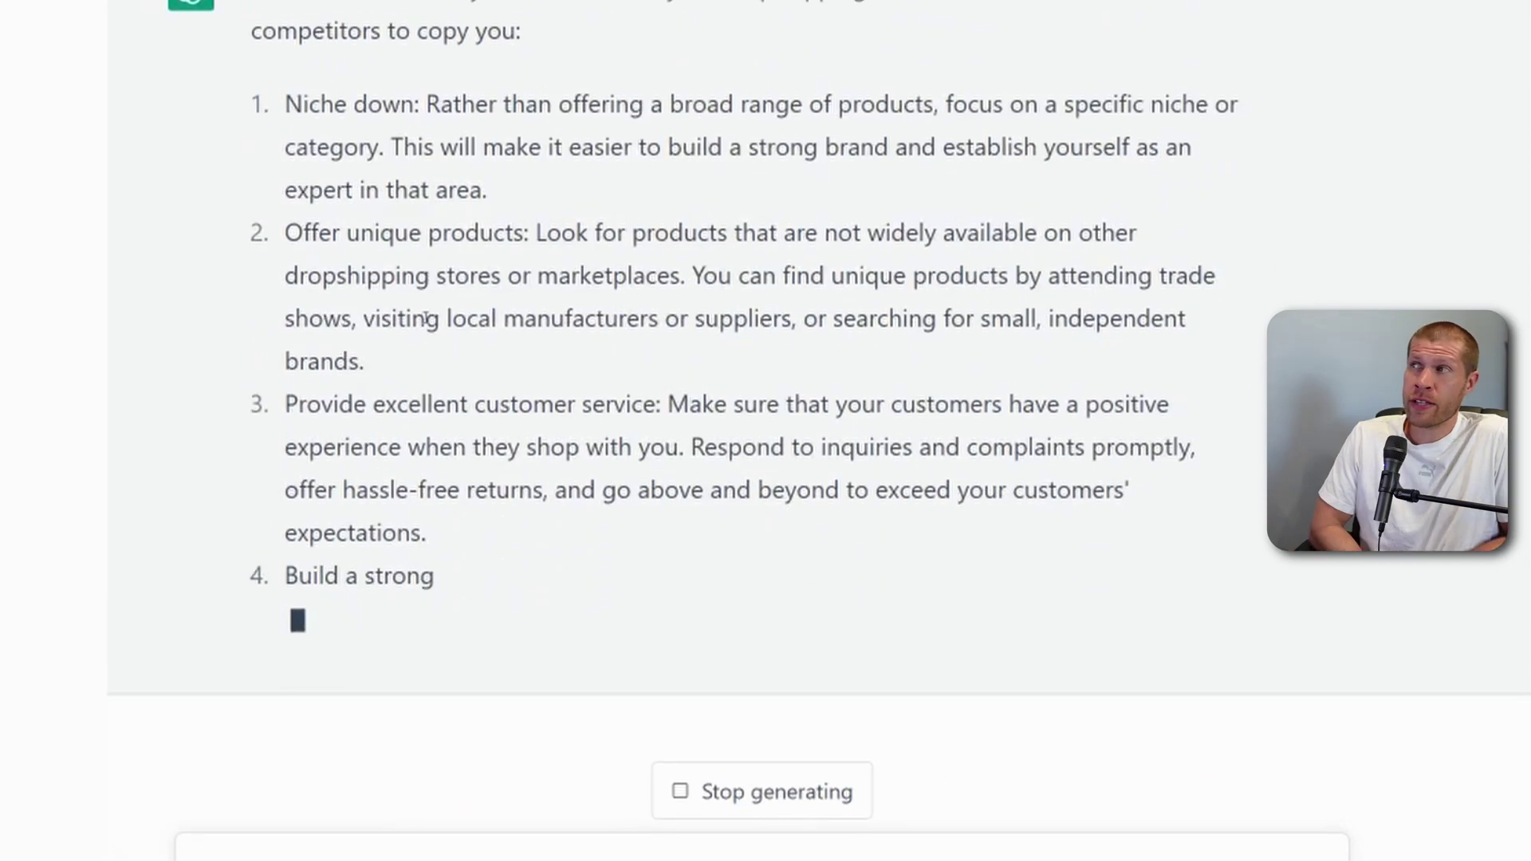
# Send "you are now an actor. play the role of jeff bezos. give me 5 pieces of advice to grow an online business in 2023 from his perspective.".
pyautogui.scroll(4, 439, 343)
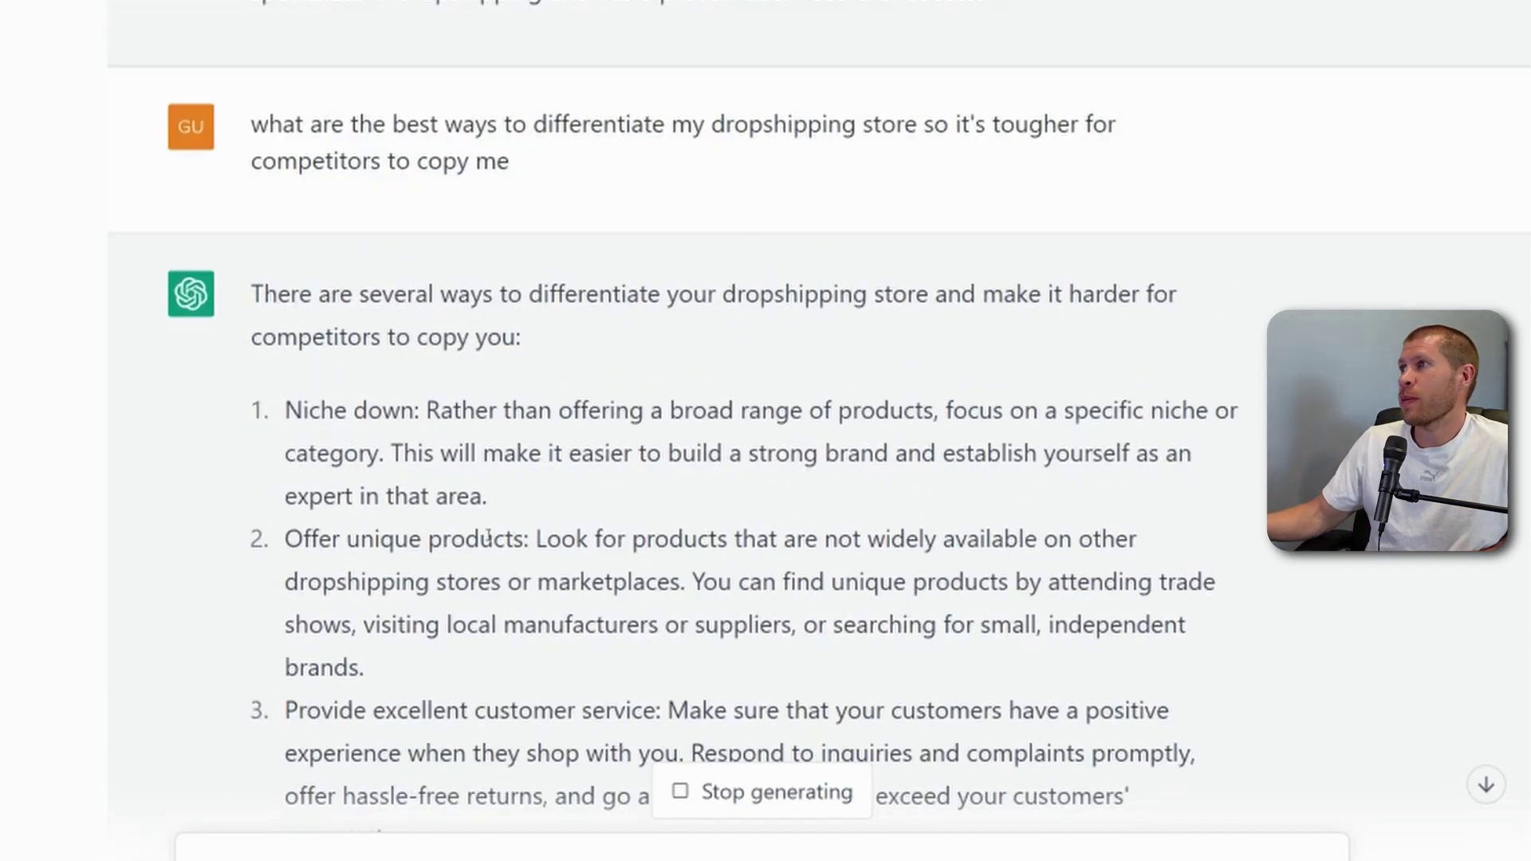
pyautogui.scroll(-1, 784, 340)
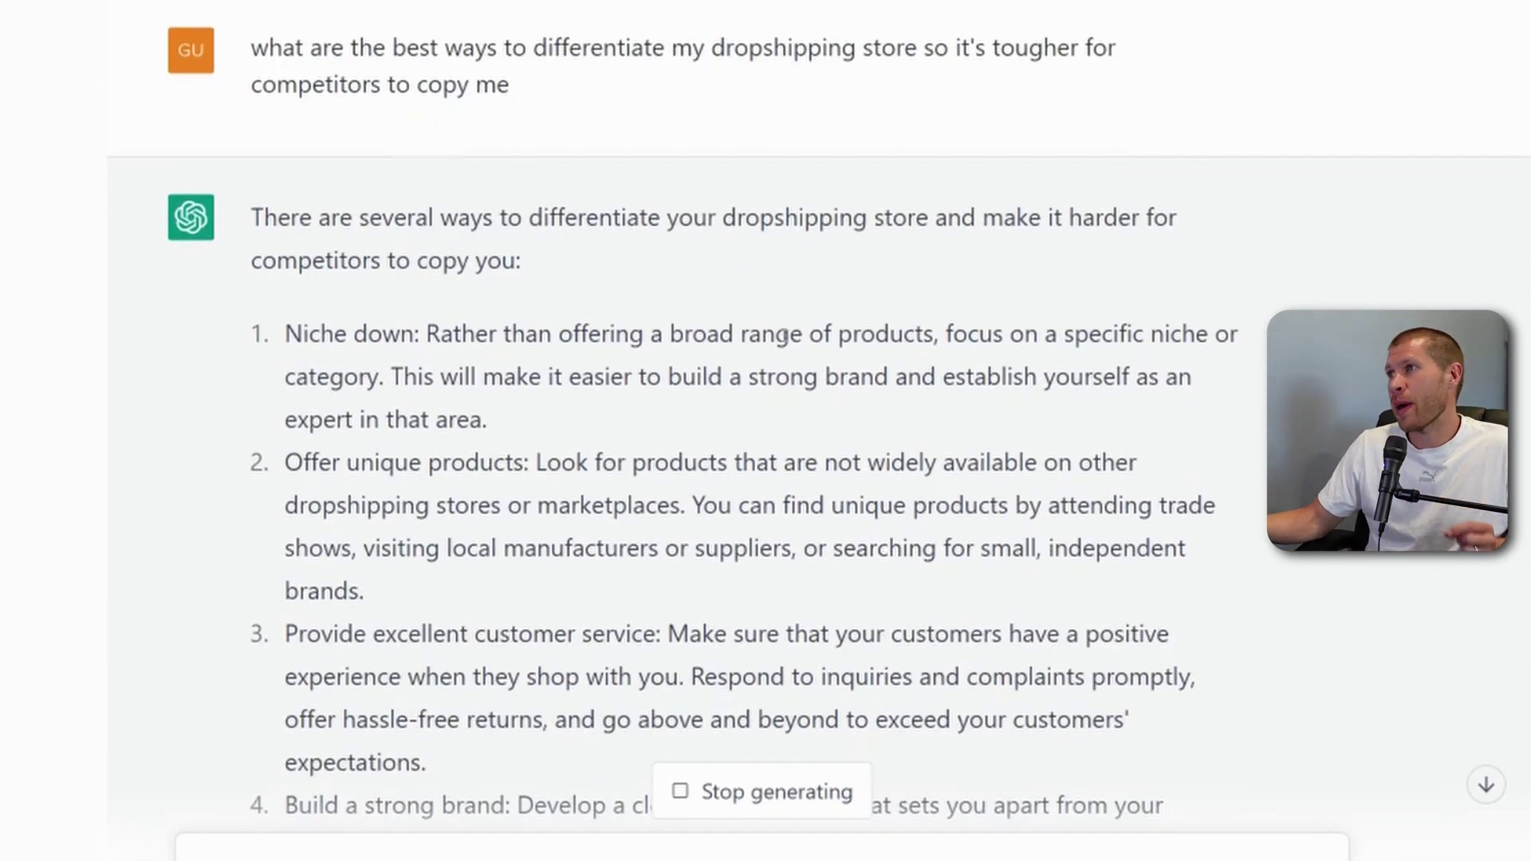
pyautogui.scroll(-1, 784, 339)
pyautogui.scroll(-1, 780, 341)
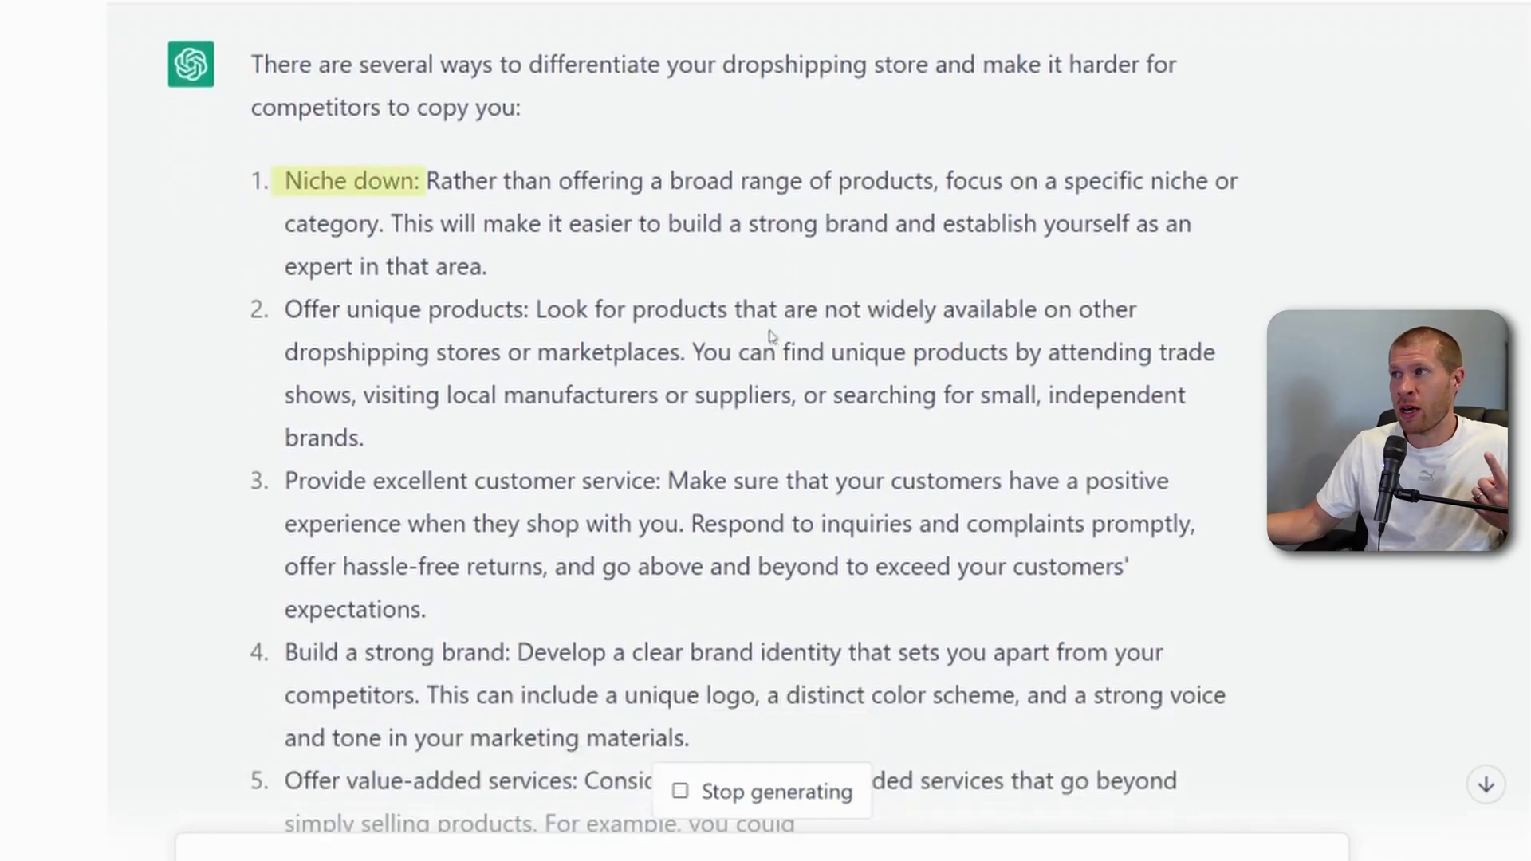
pyautogui.scroll(-1, 729, 351)
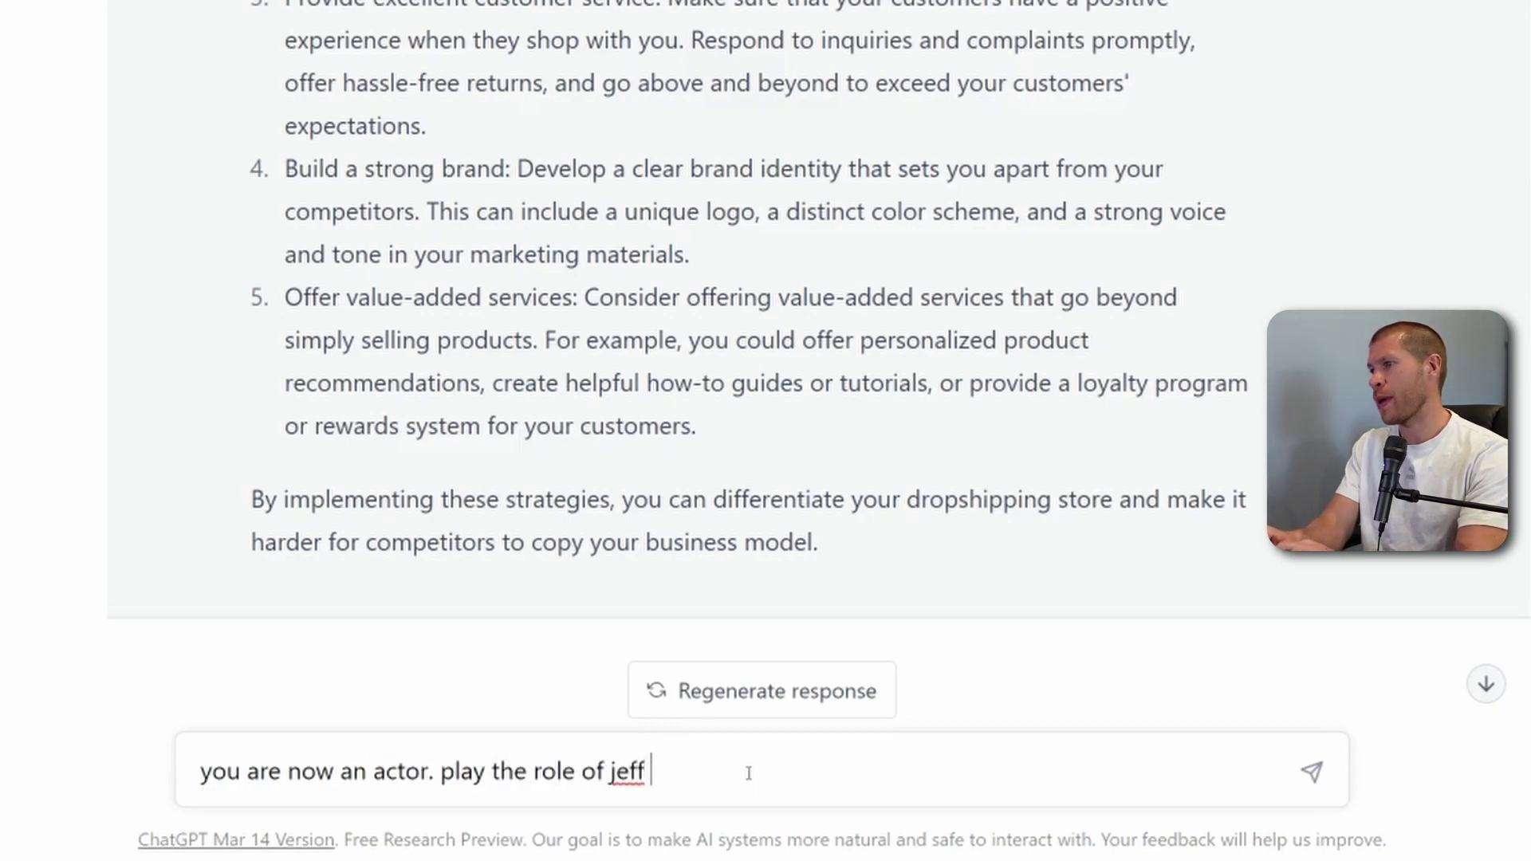
pyautogui.write('os. give me 5 pieces of advice to grow an online')
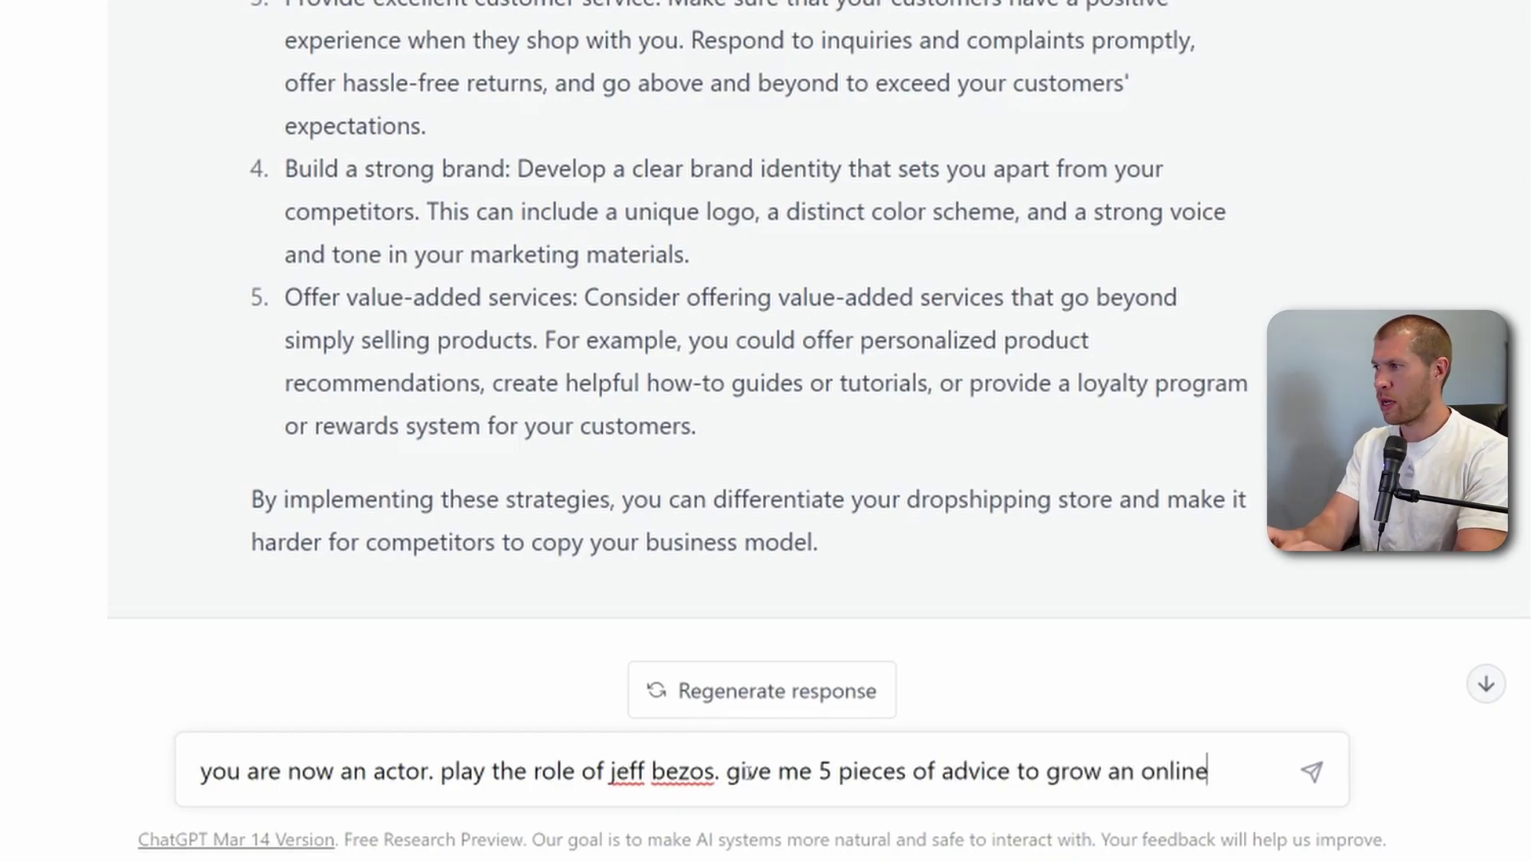
pyautogui.write('ss in 2023 from his per')
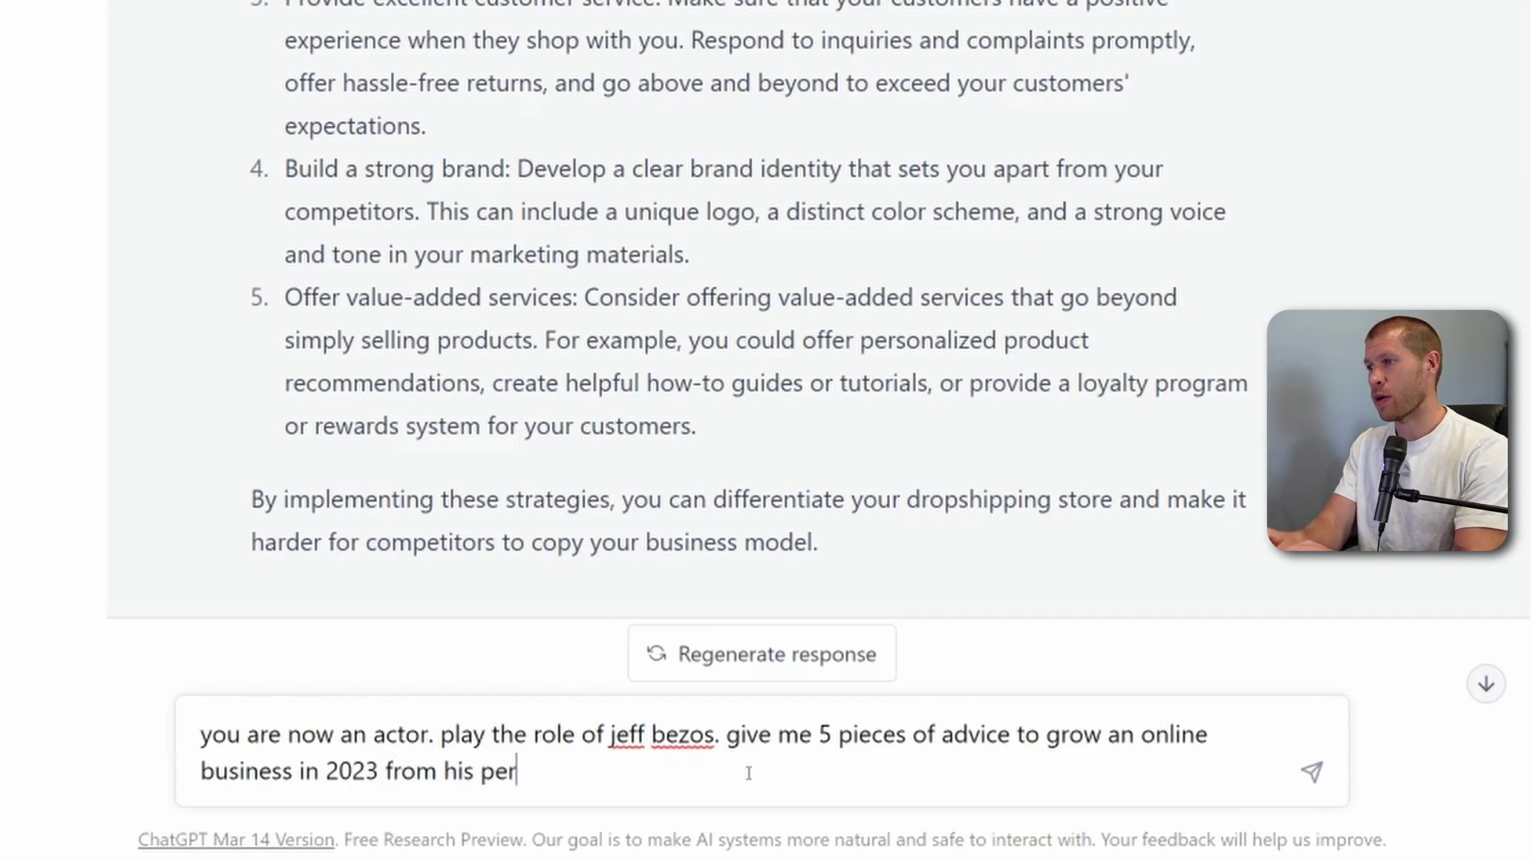
pyautogui.write('ive.')
pyautogui.press('Return')
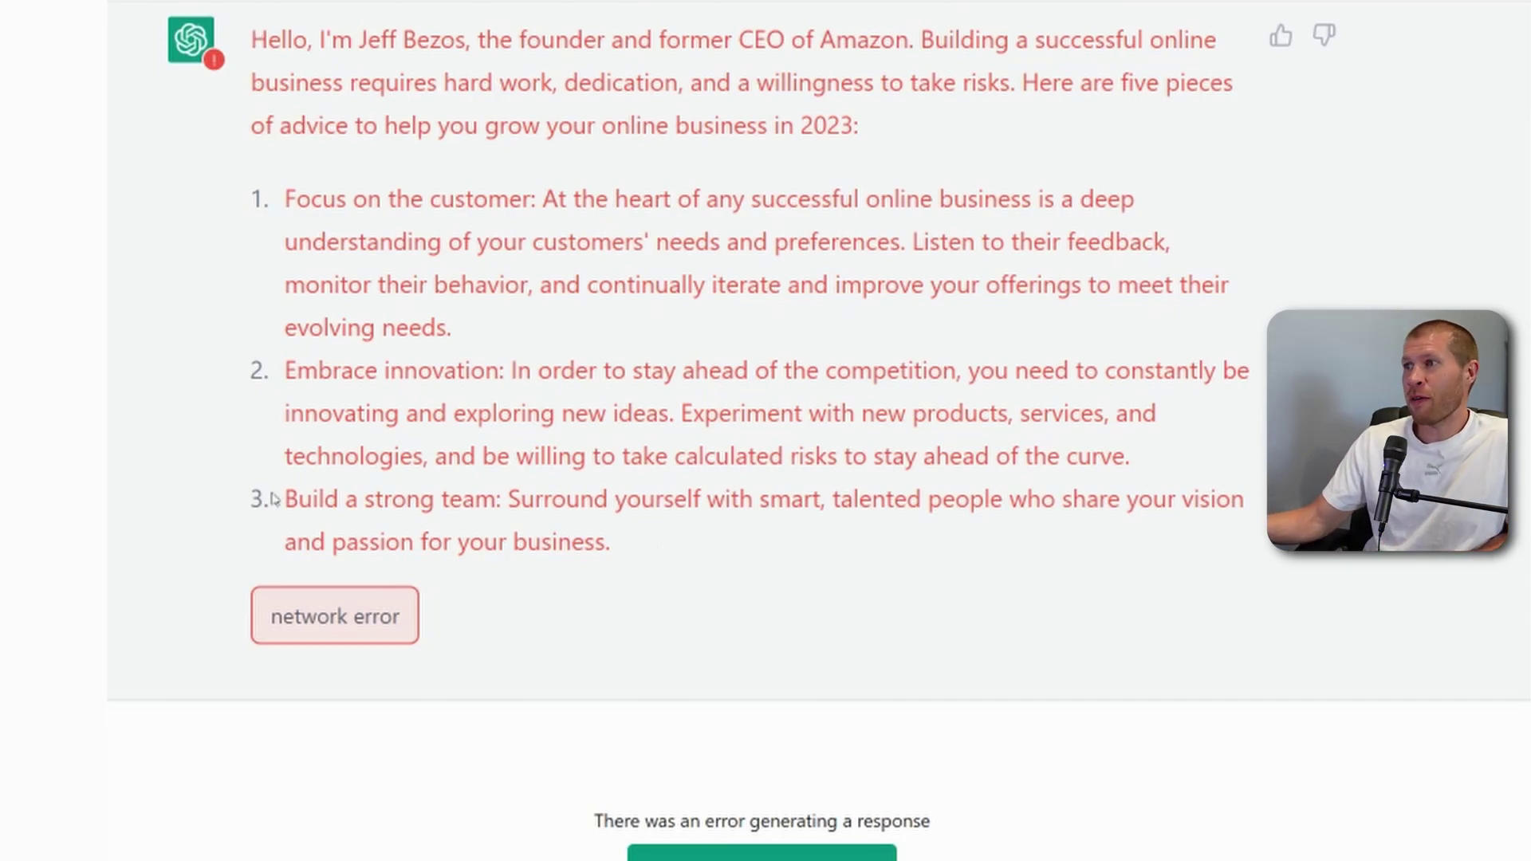
# Highlight the "Build a strong team" advice, then regenerate the response to the Jeff Bezos prompt.
pyautogui.moveTo(282, 505); pyautogui.dragTo(588, 547)
pyautogui.click(361, 499)
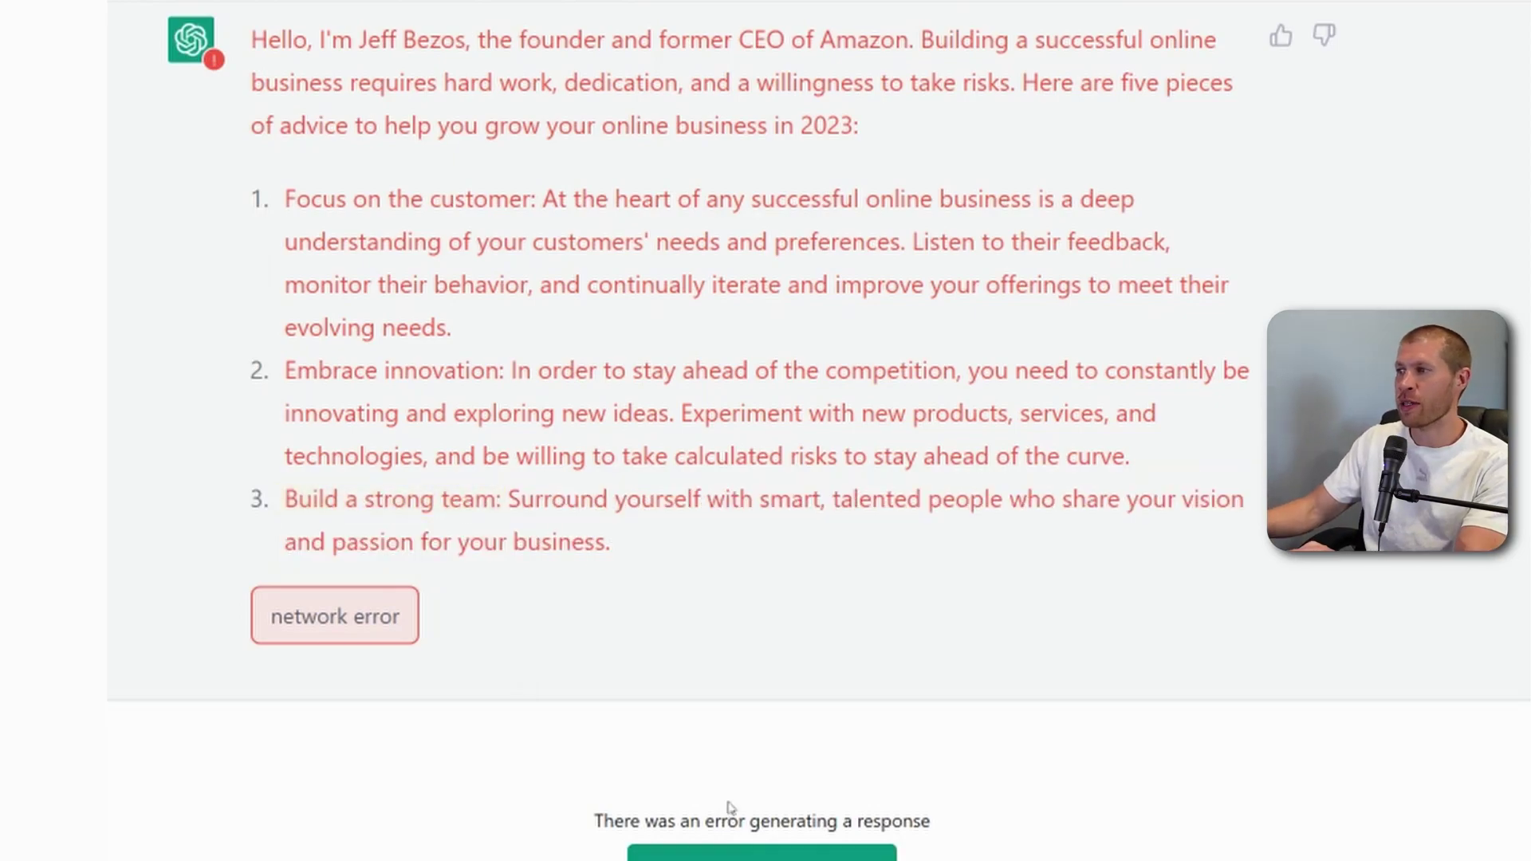
pyautogui.click(697, 853)
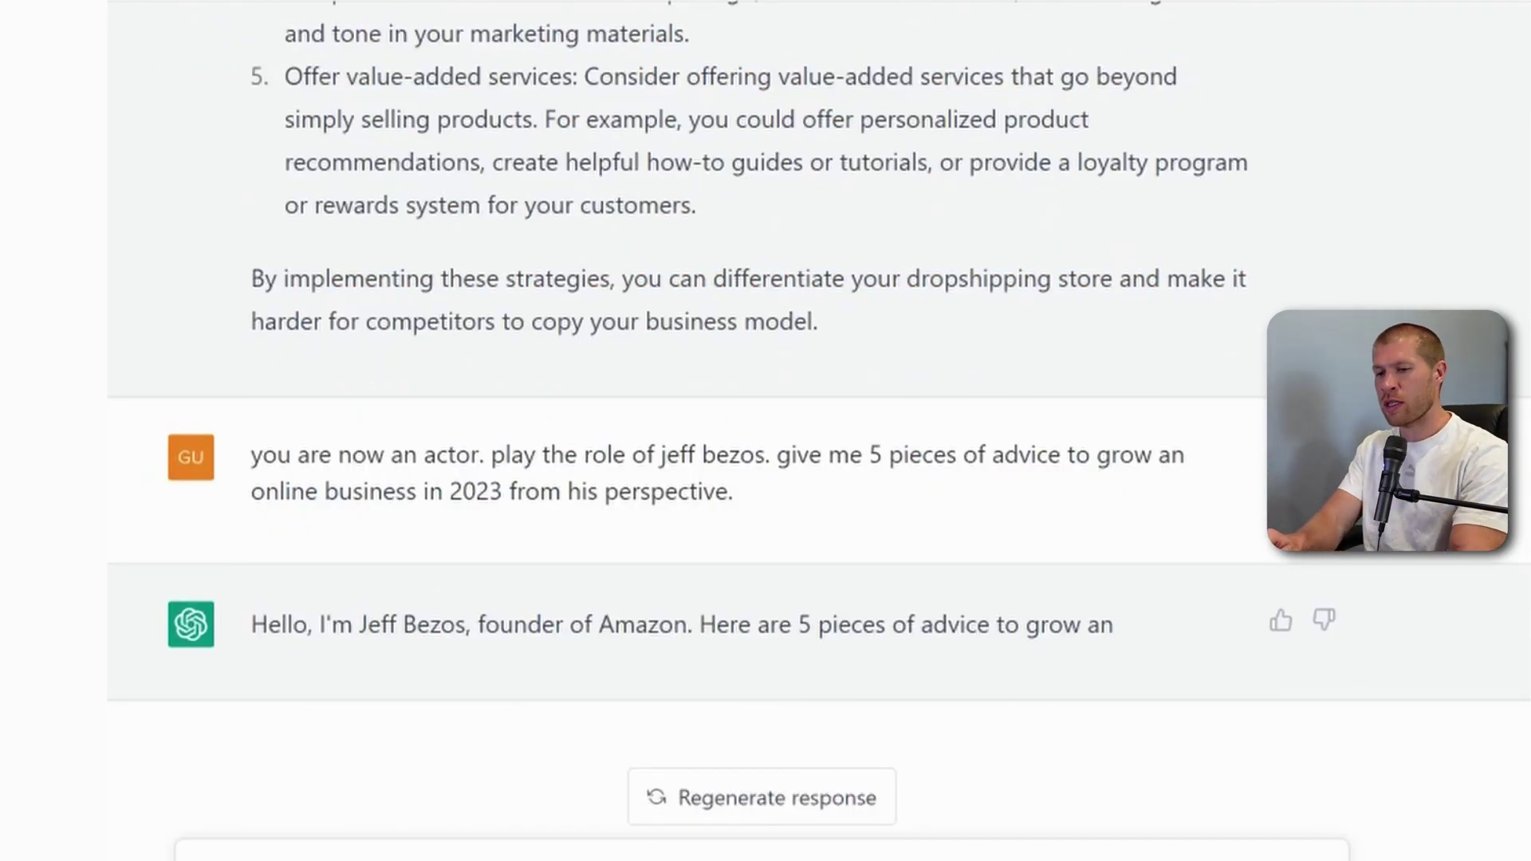
# Draft the prompt "you are now my millionaire business mentor. what should i do to make $10,000 per month".
pyautogui.write('you are now my mil')
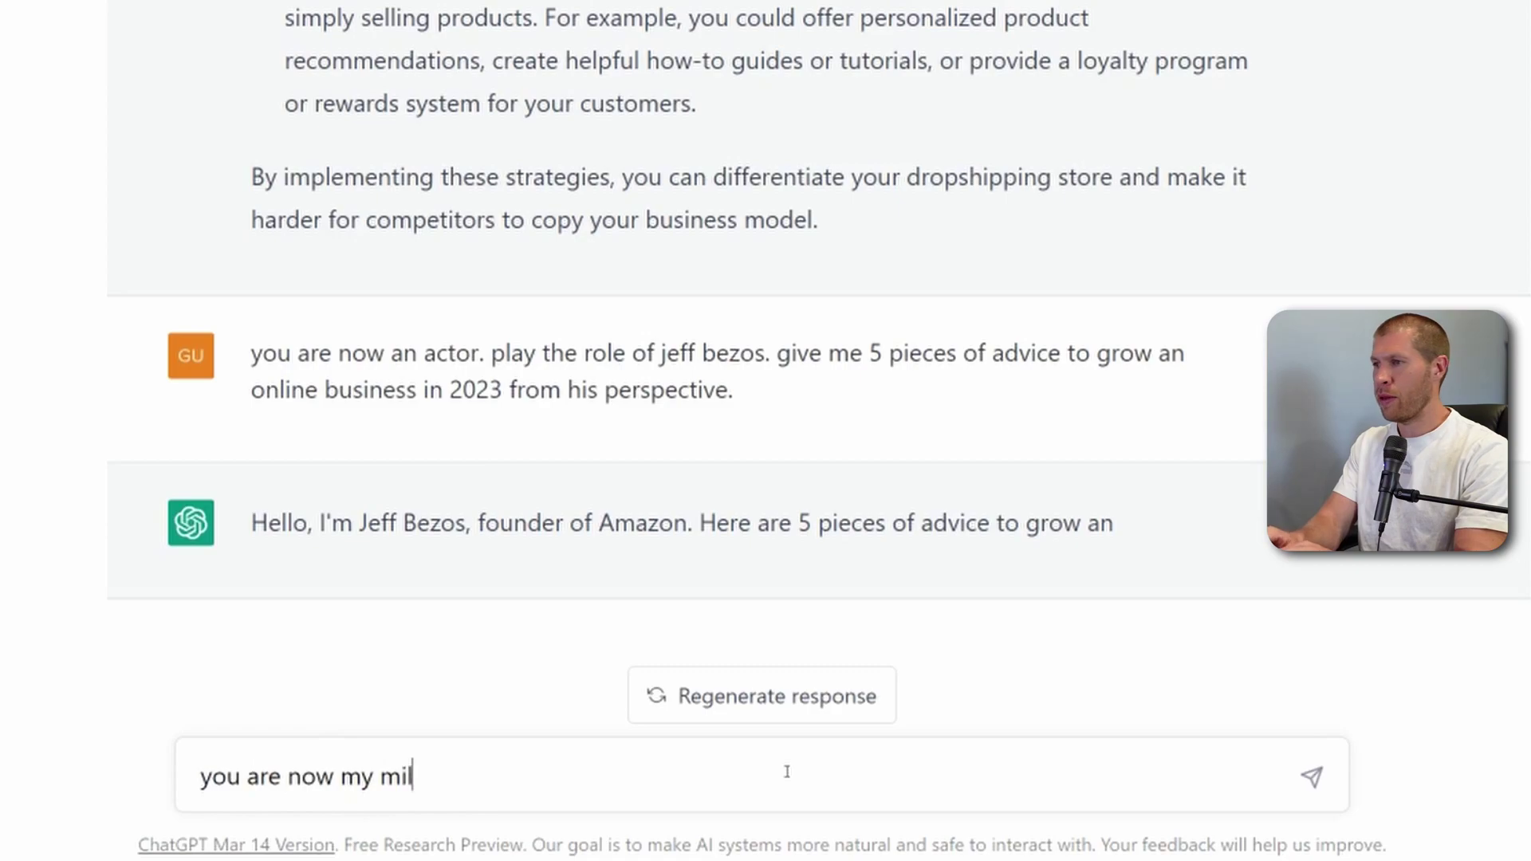
pyautogui.write('lionaire business mentor. what sho')
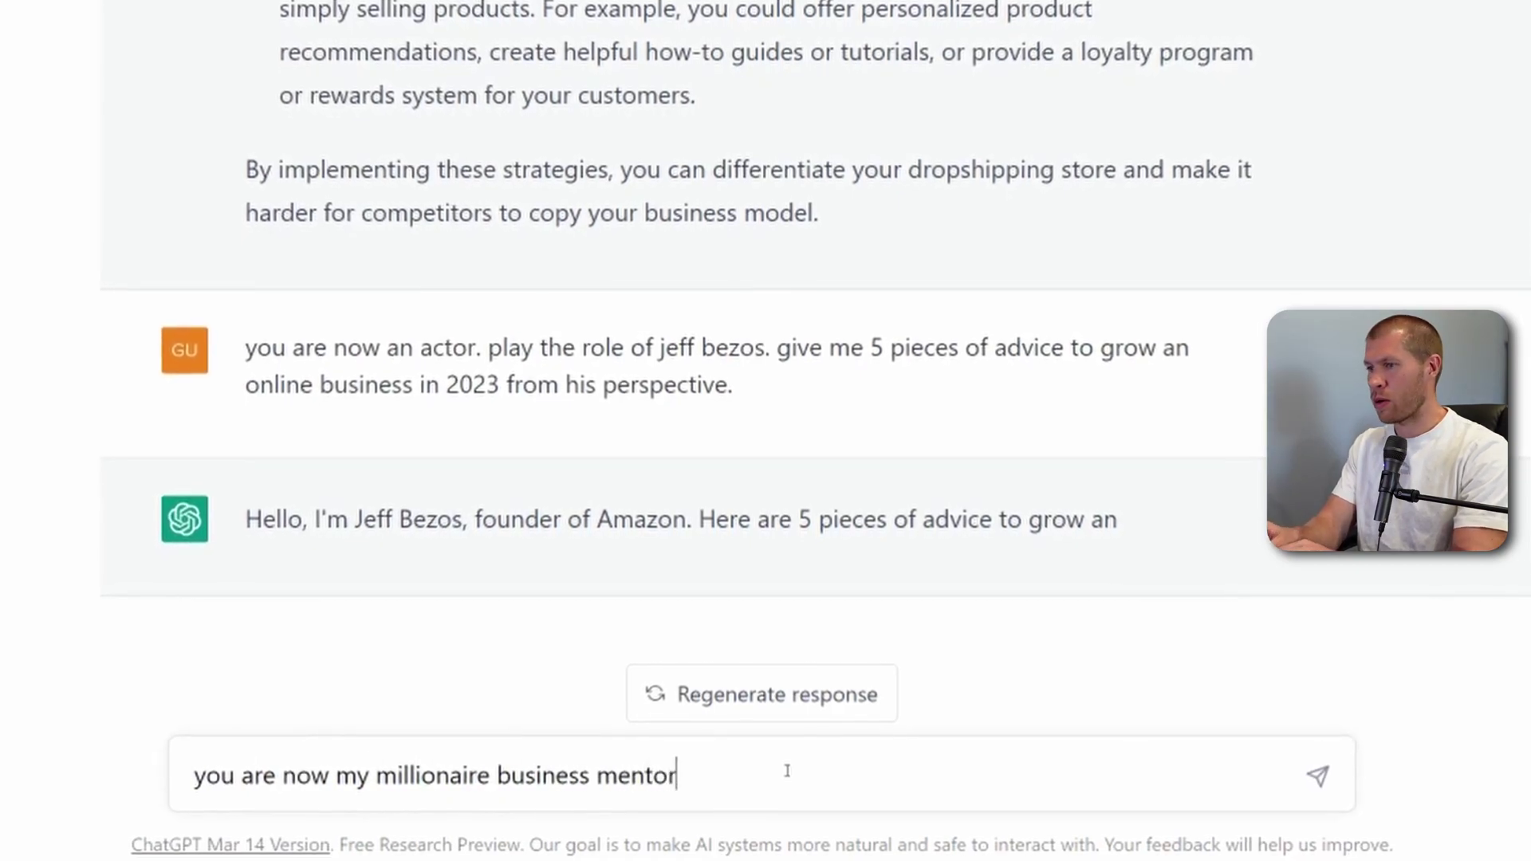
pyautogui.write('uld i do to make ')
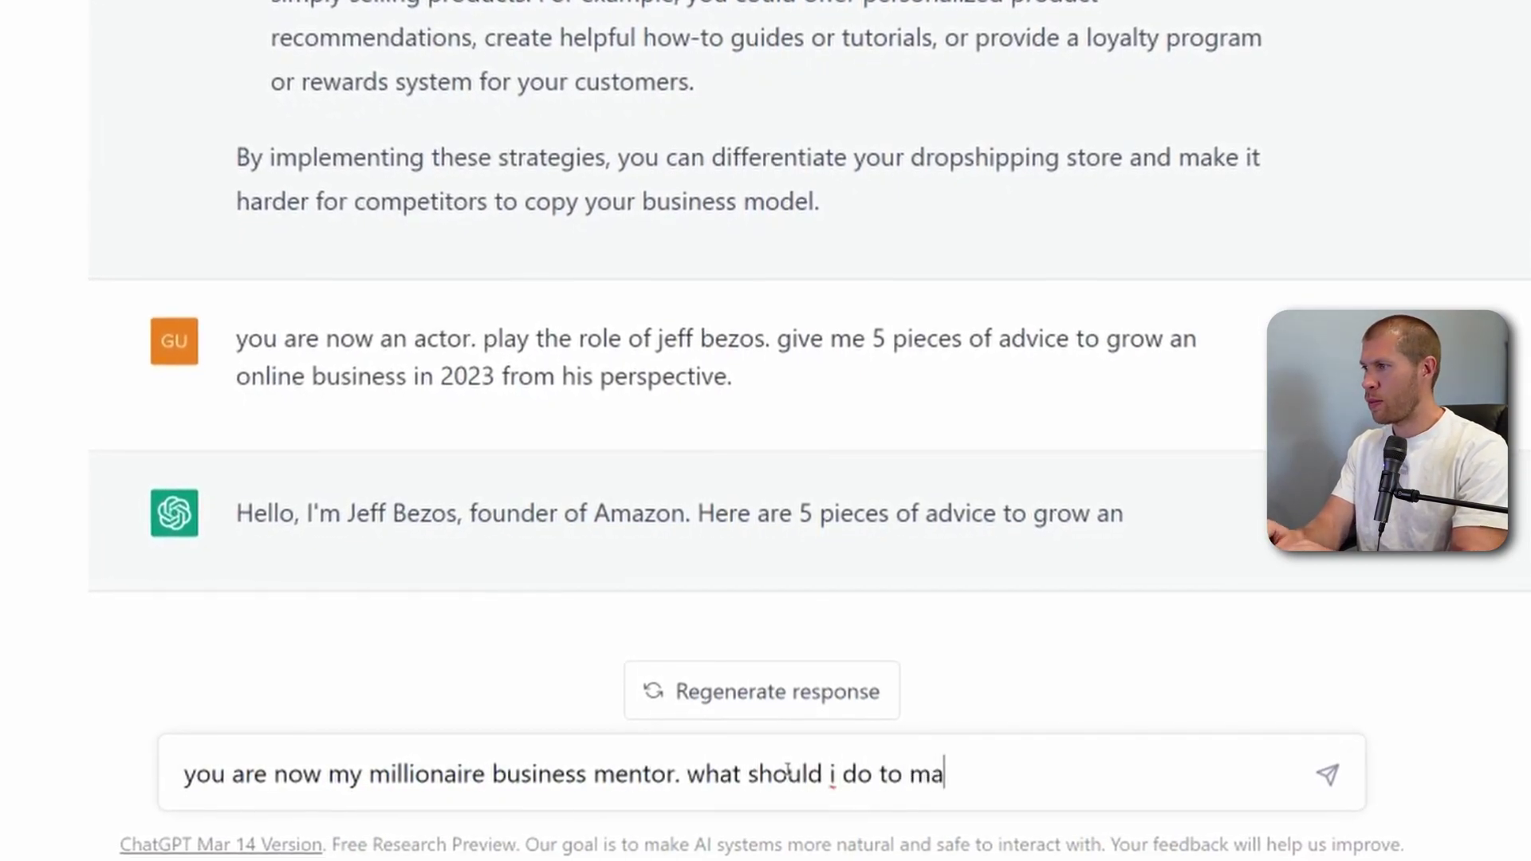
pyautogui.write('$10,000 per d')
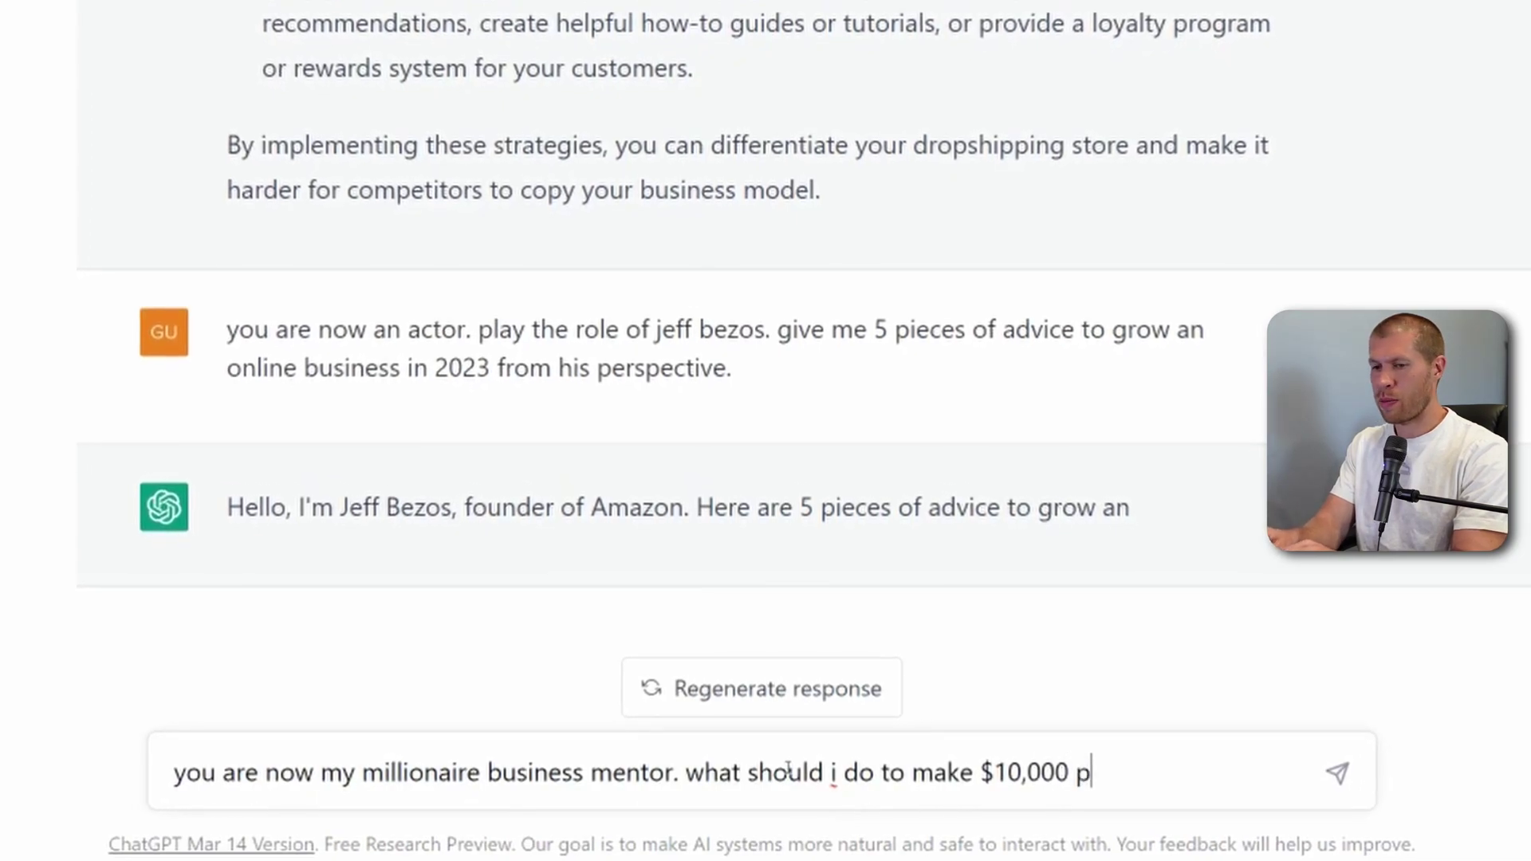
pyautogui.write('ay')
pyautogui.press('BackSpace')
pyautogui.press('BackSpace')
pyautogui.press('BackSpace')
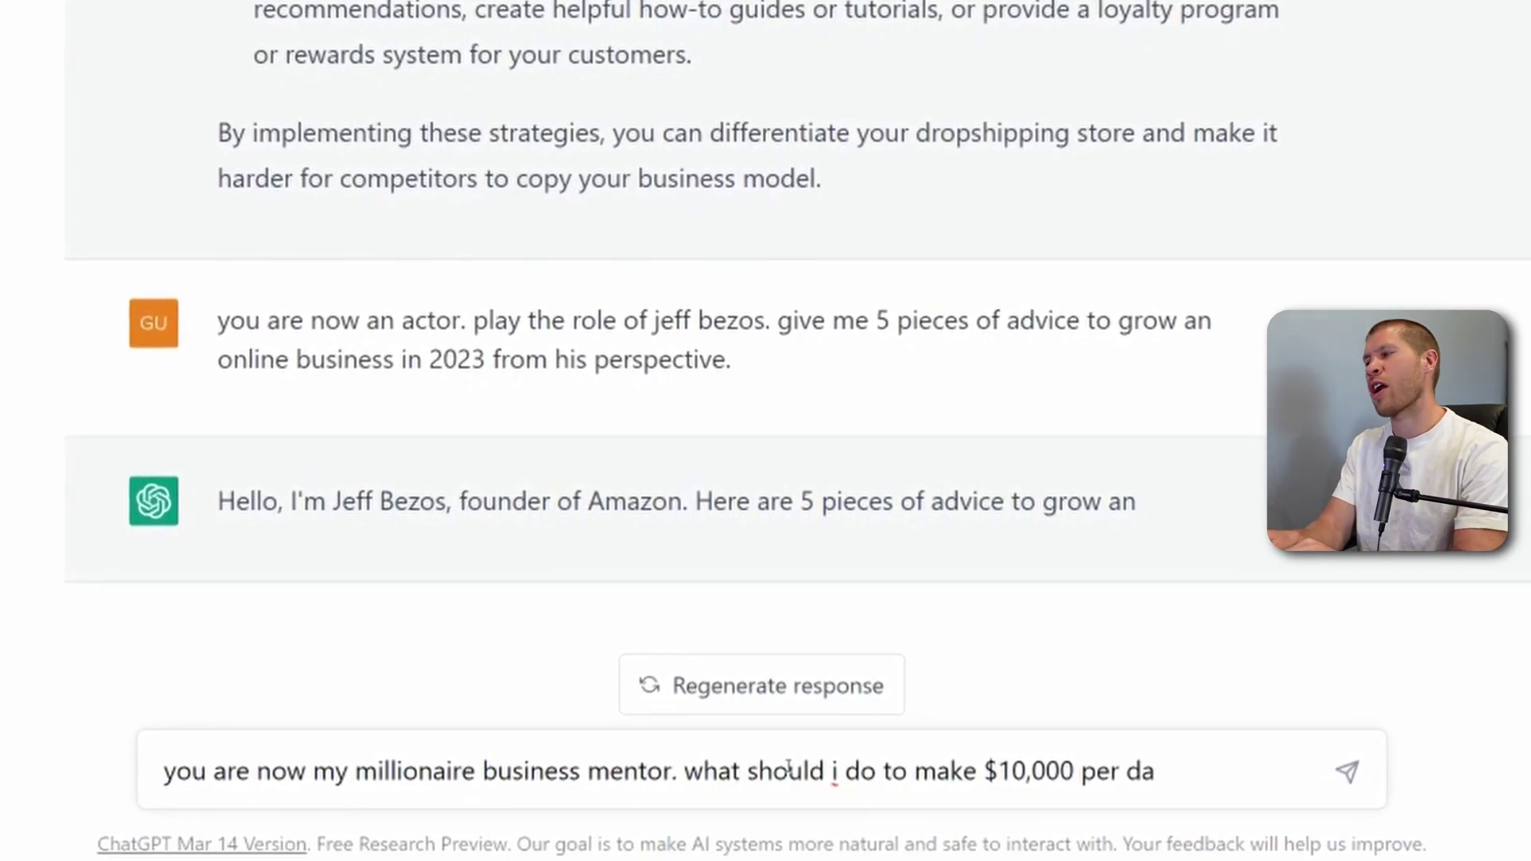
pyautogui.write('month.')
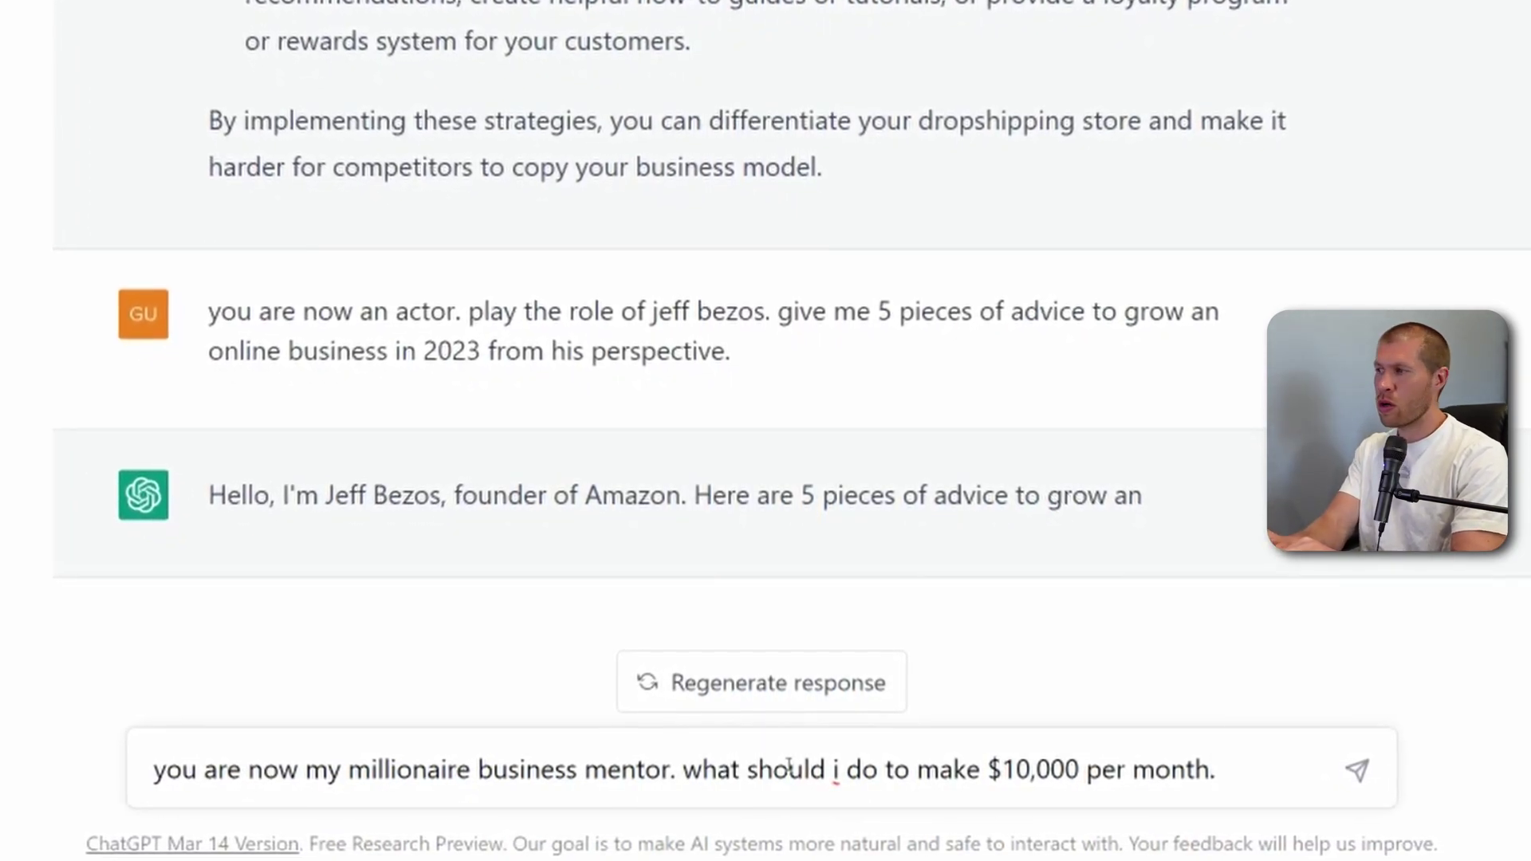
pyautogui.press('BackSpace')
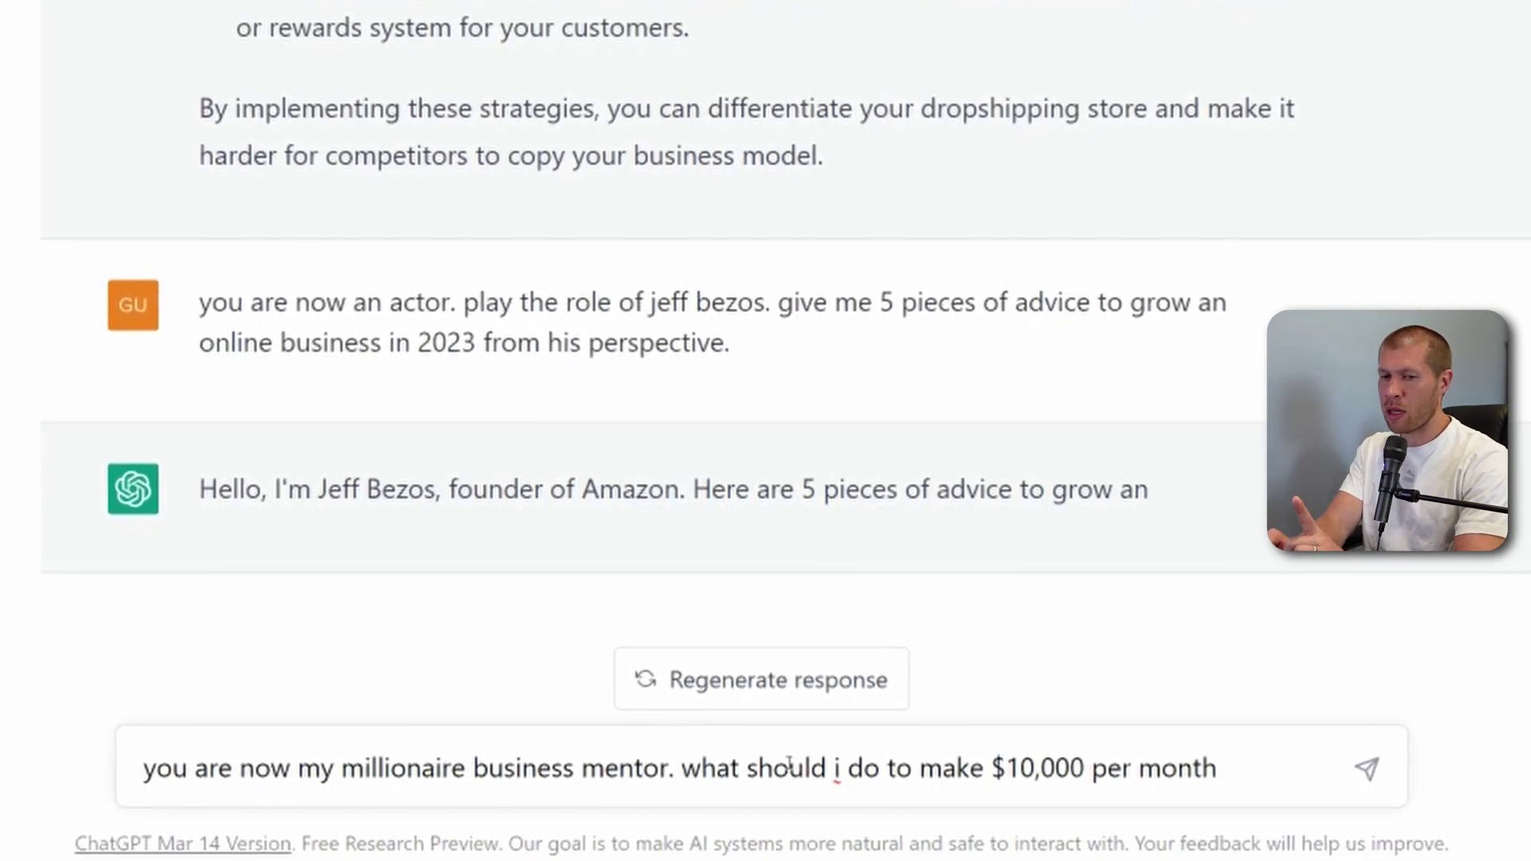
# Append "? what online business should i start right now that has lots of potential, but not that much competition?" and send the prompt.
pyautogui.write('? what business should i s')
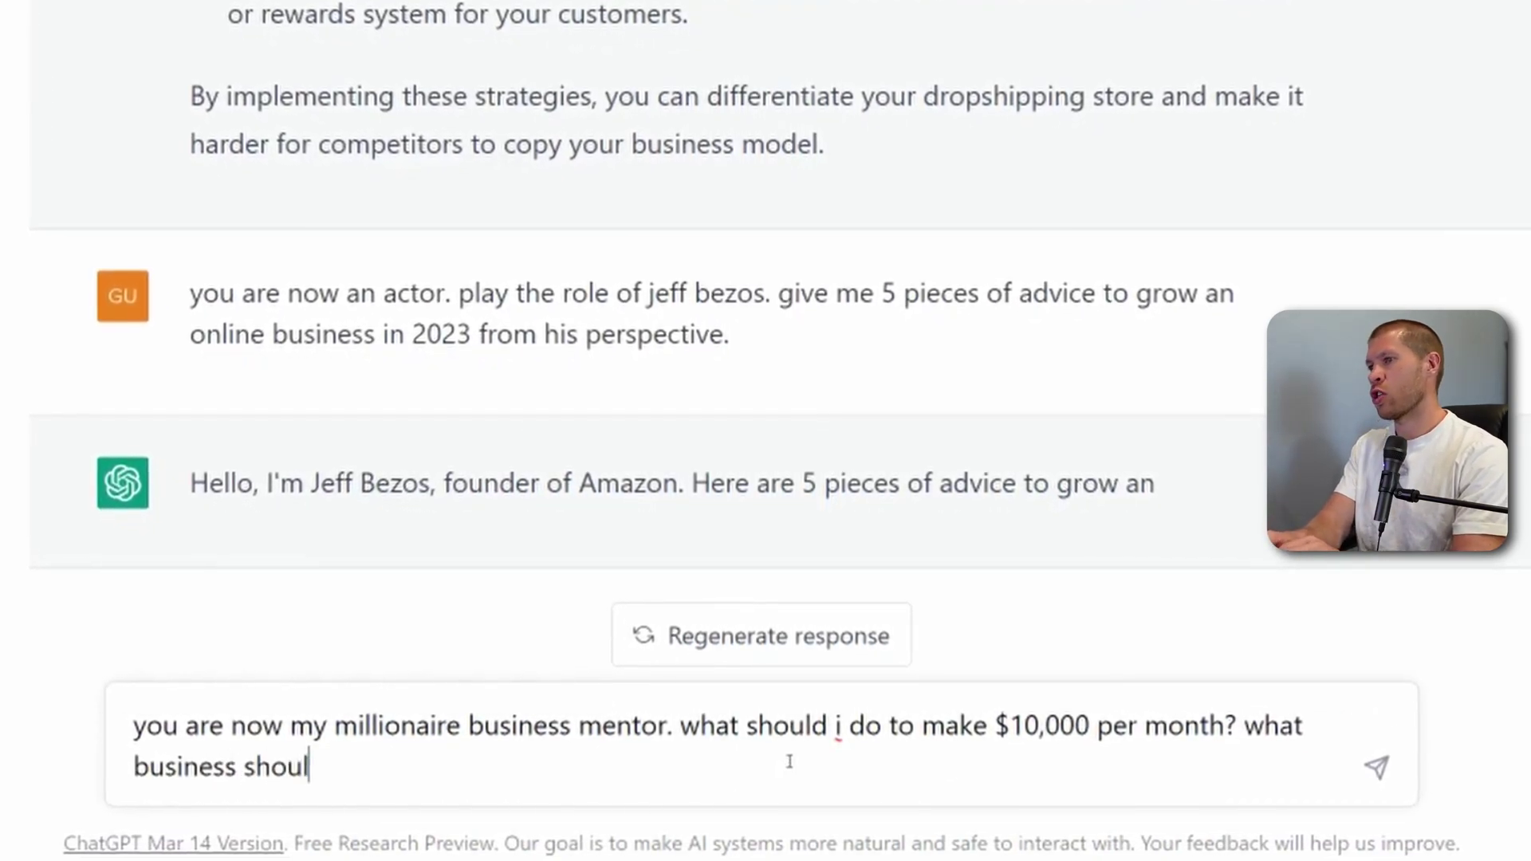
pyautogui.write('tart right now')
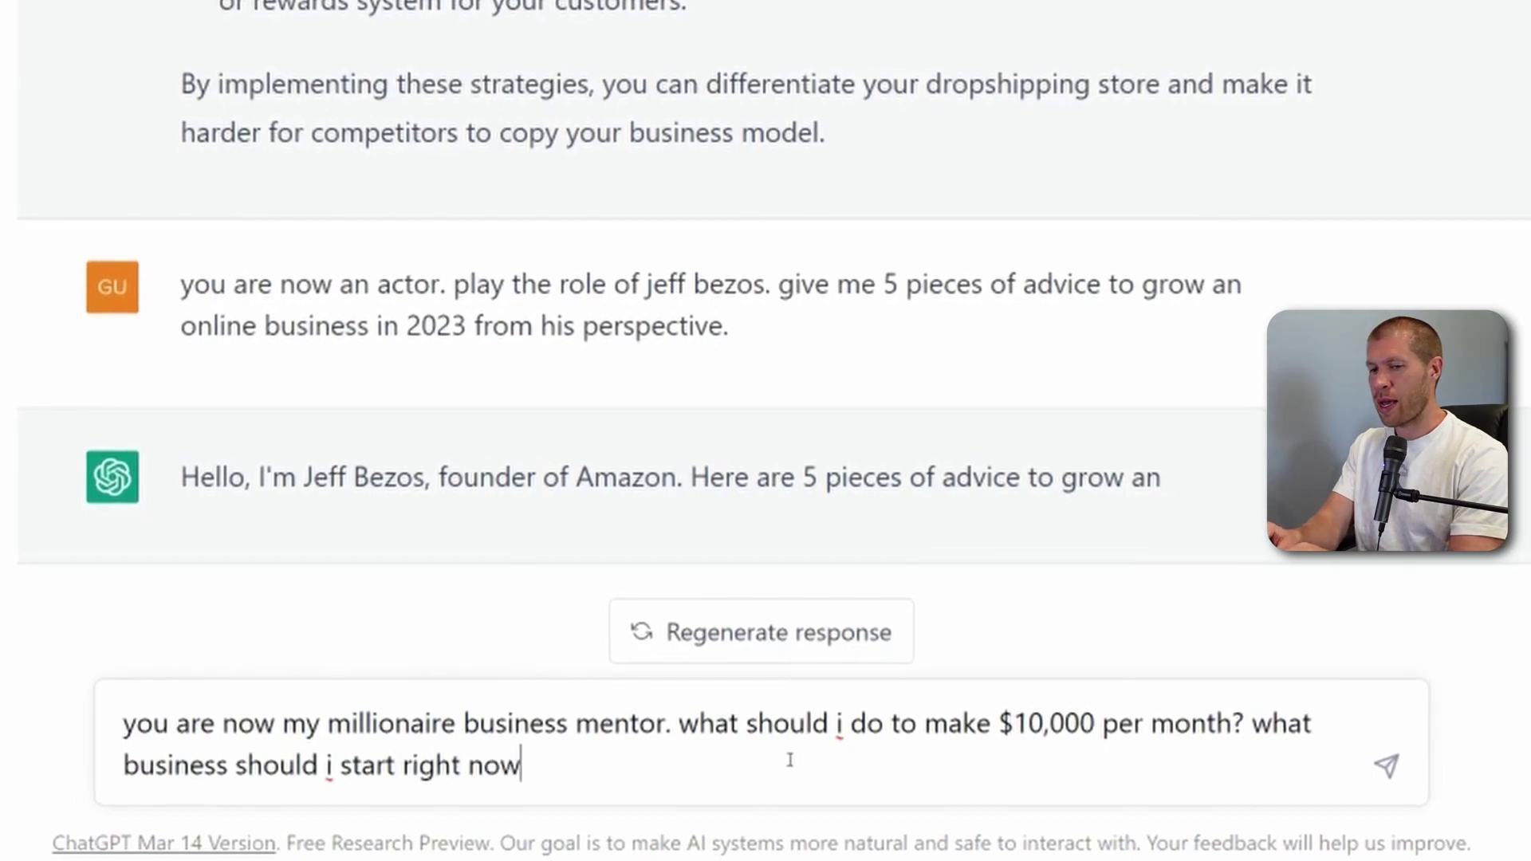
pyautogui.click(121, 765)
pyautogui.write('online')
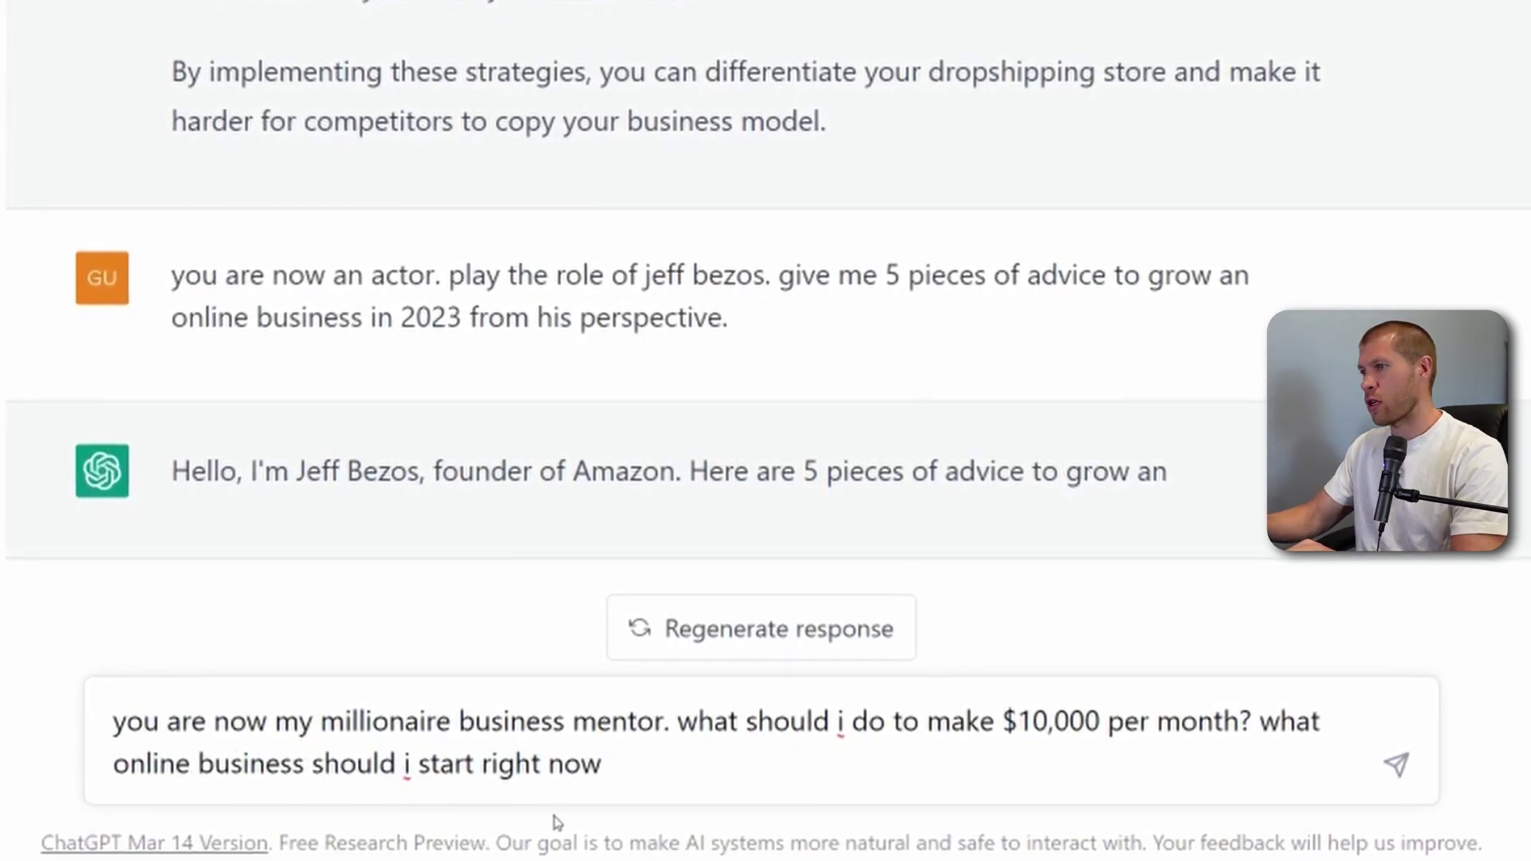
pyautogui.click(622, 768)
pyautogui.write('that has lots o')
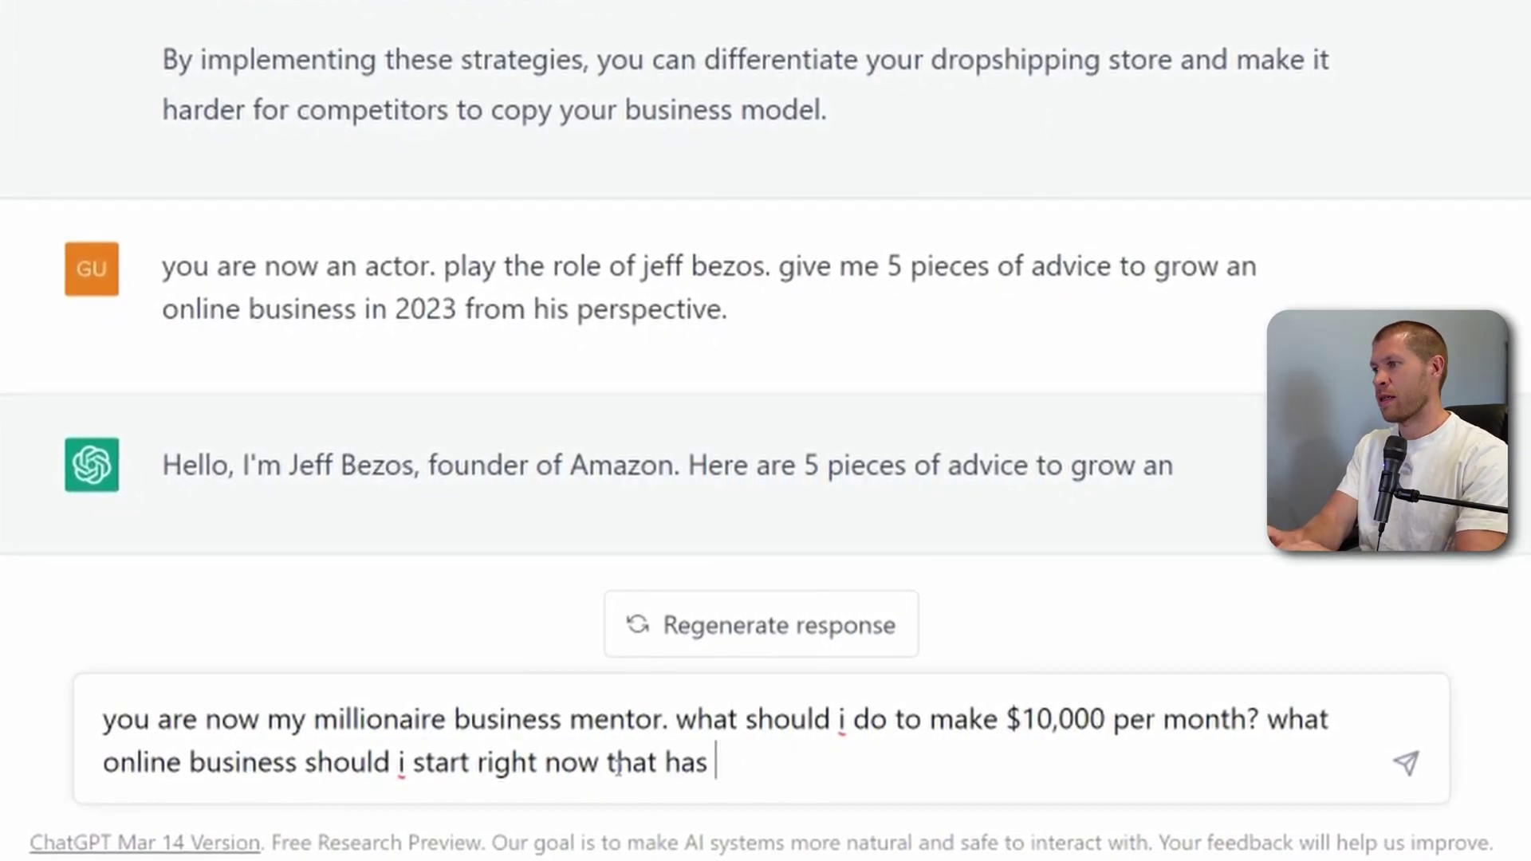
pyautogui.write('f potential, but not ')
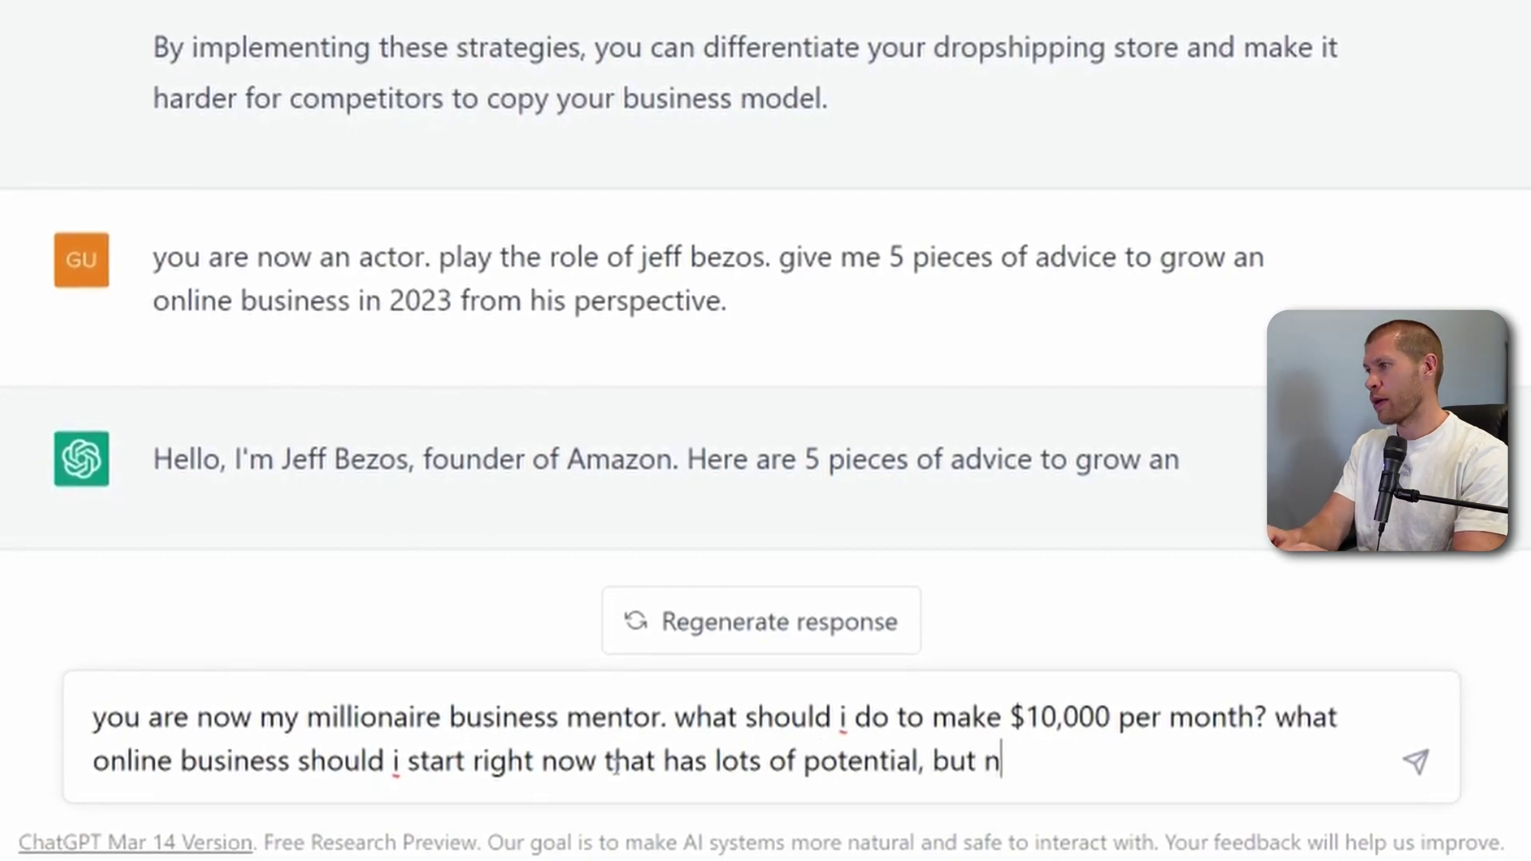
pyautogui.write('that much competiti')
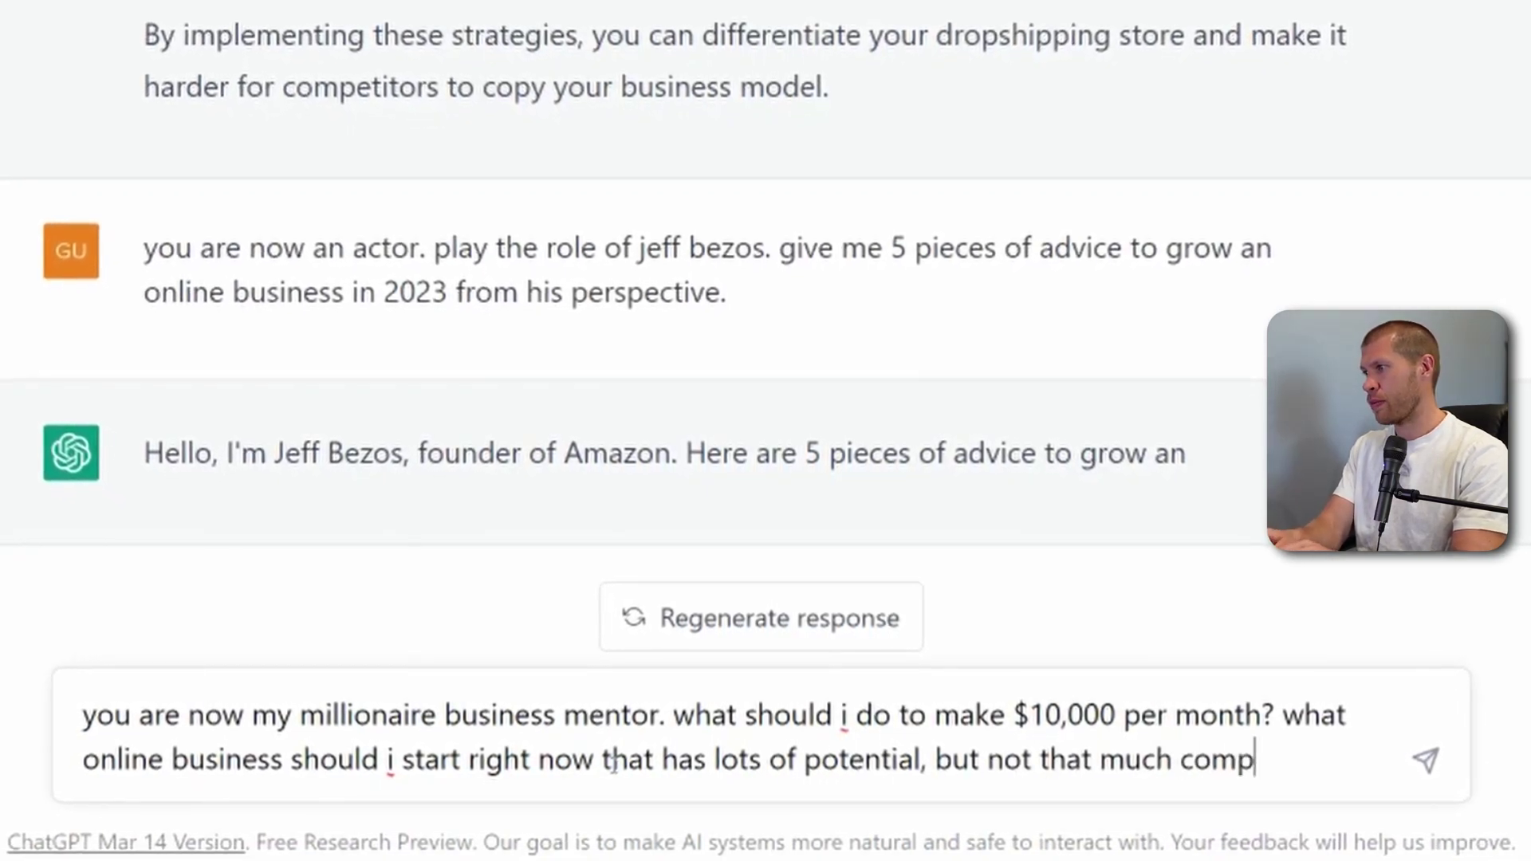
pyautogui.write('on?')
pyautogui.press('Return')
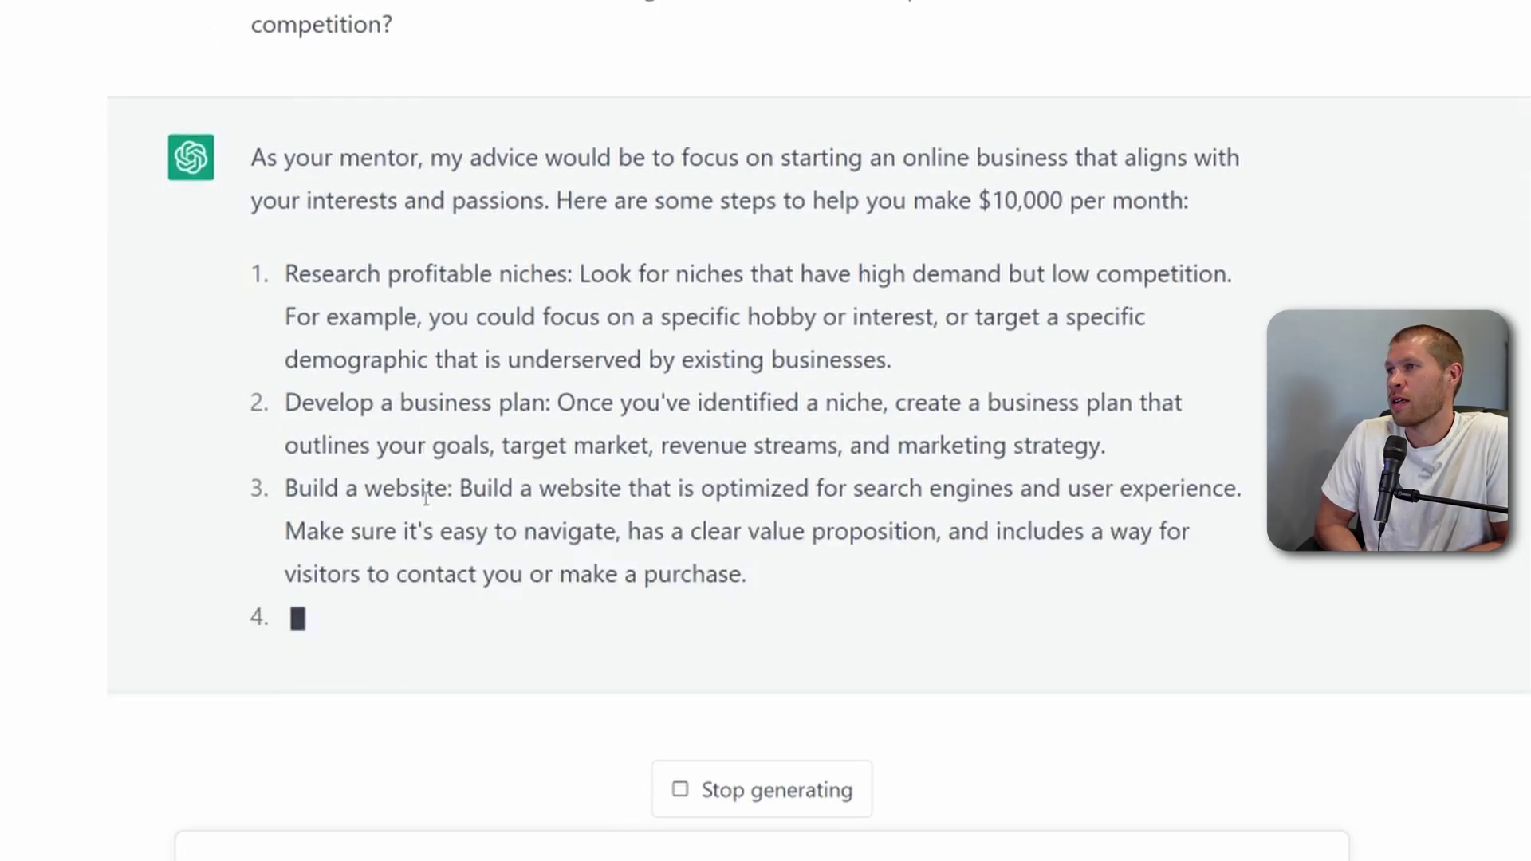
# Stop the mentor reply being generated and copy the millionaire business mentor prompt back into the message box.
pyautogui.click(693, 790)
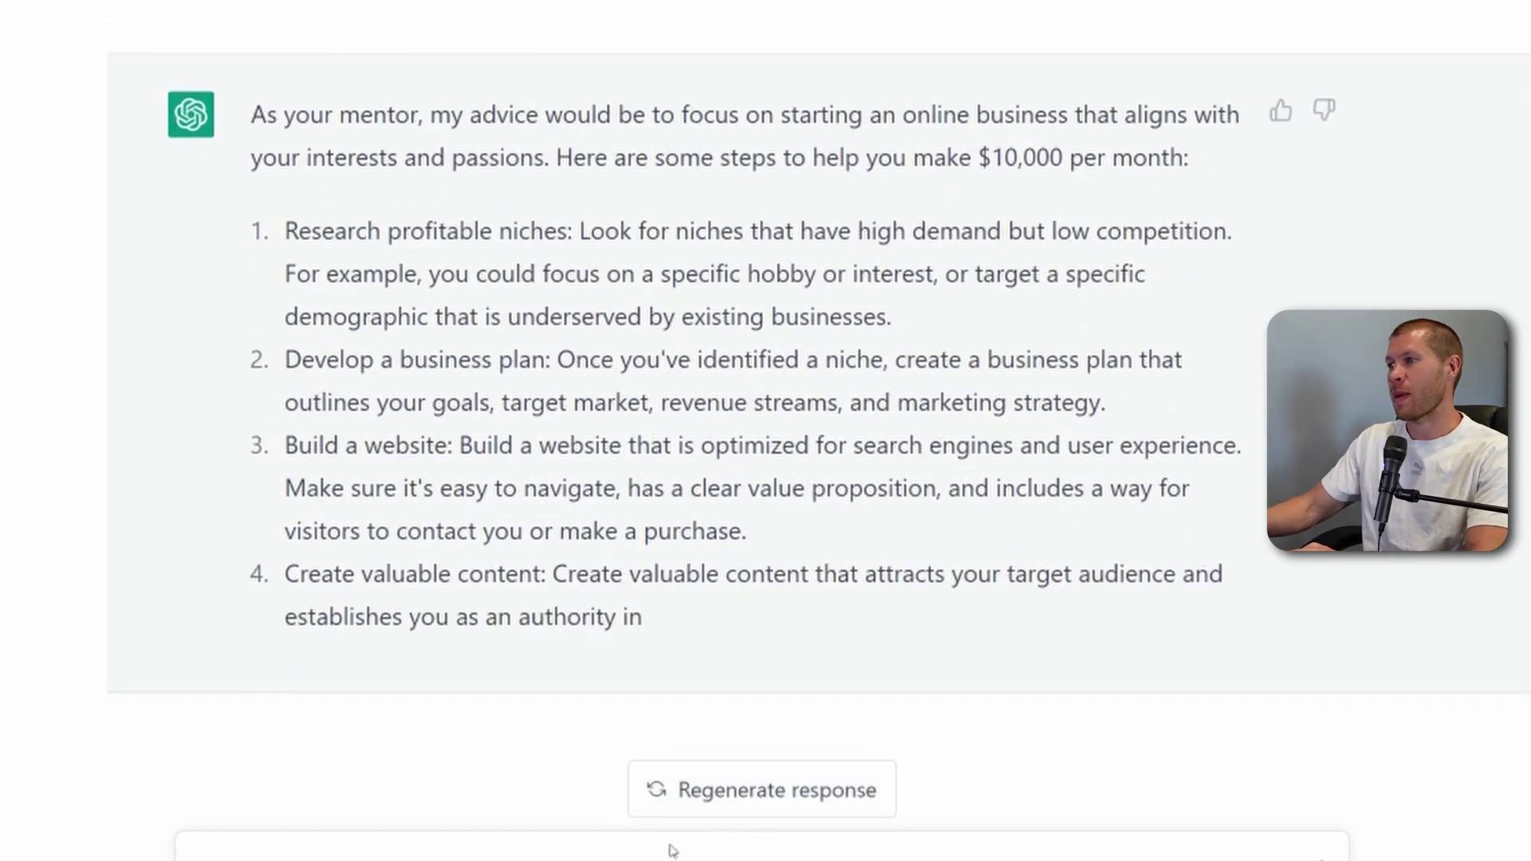
pyautogui.scroll(4, 397, 288)
pyautogui.moveTo(254, 219); pyautogui.dragTo(391, 289)
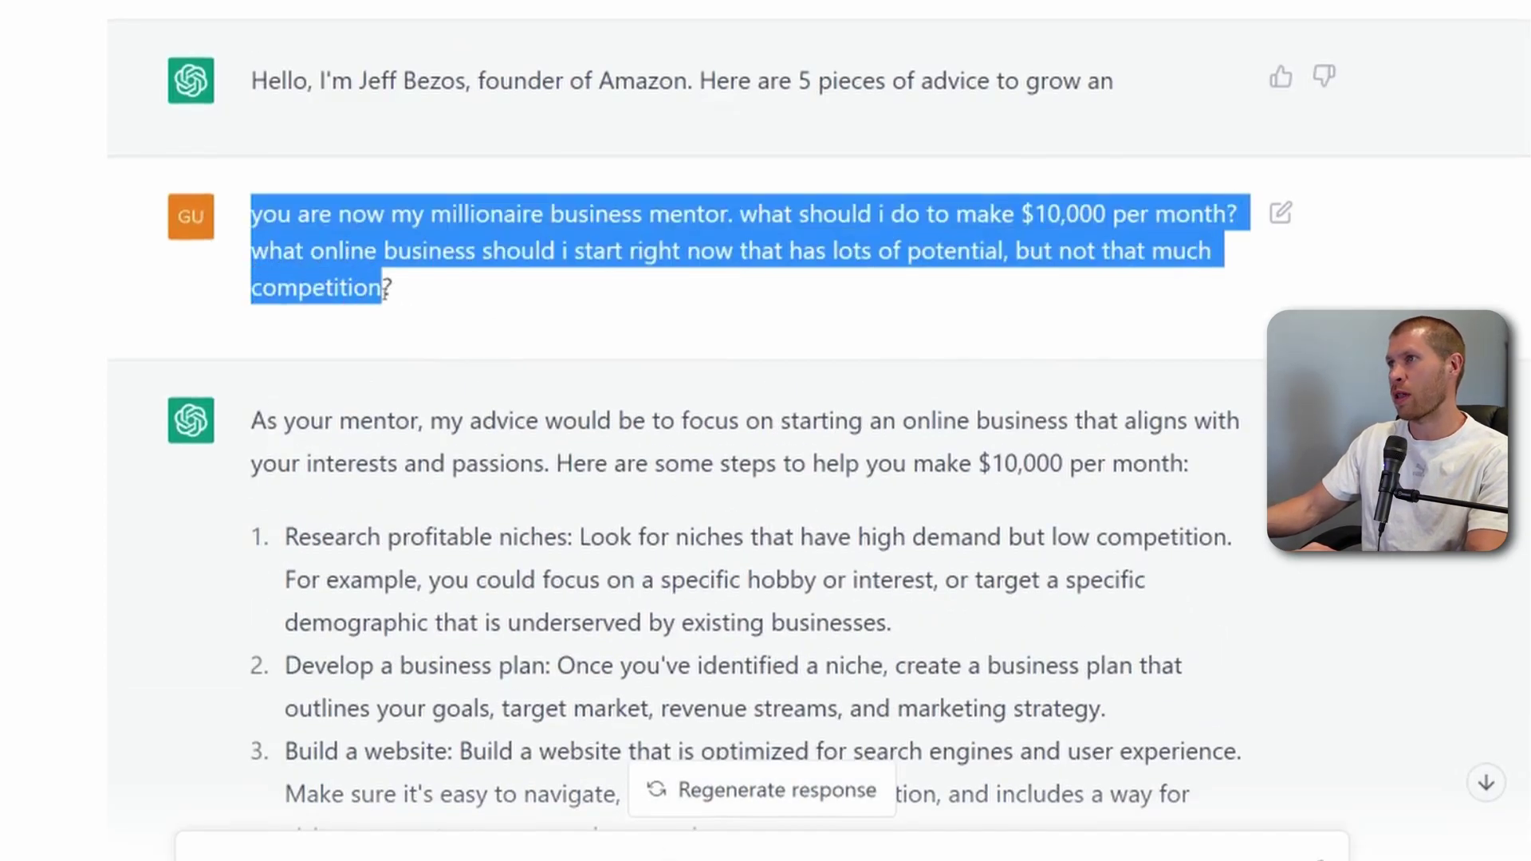
pyautogui.hotkey('ctrl', 'c')
pyautogui.click(538, 850)
pyautogui.hotkey('ctrl', 'v')
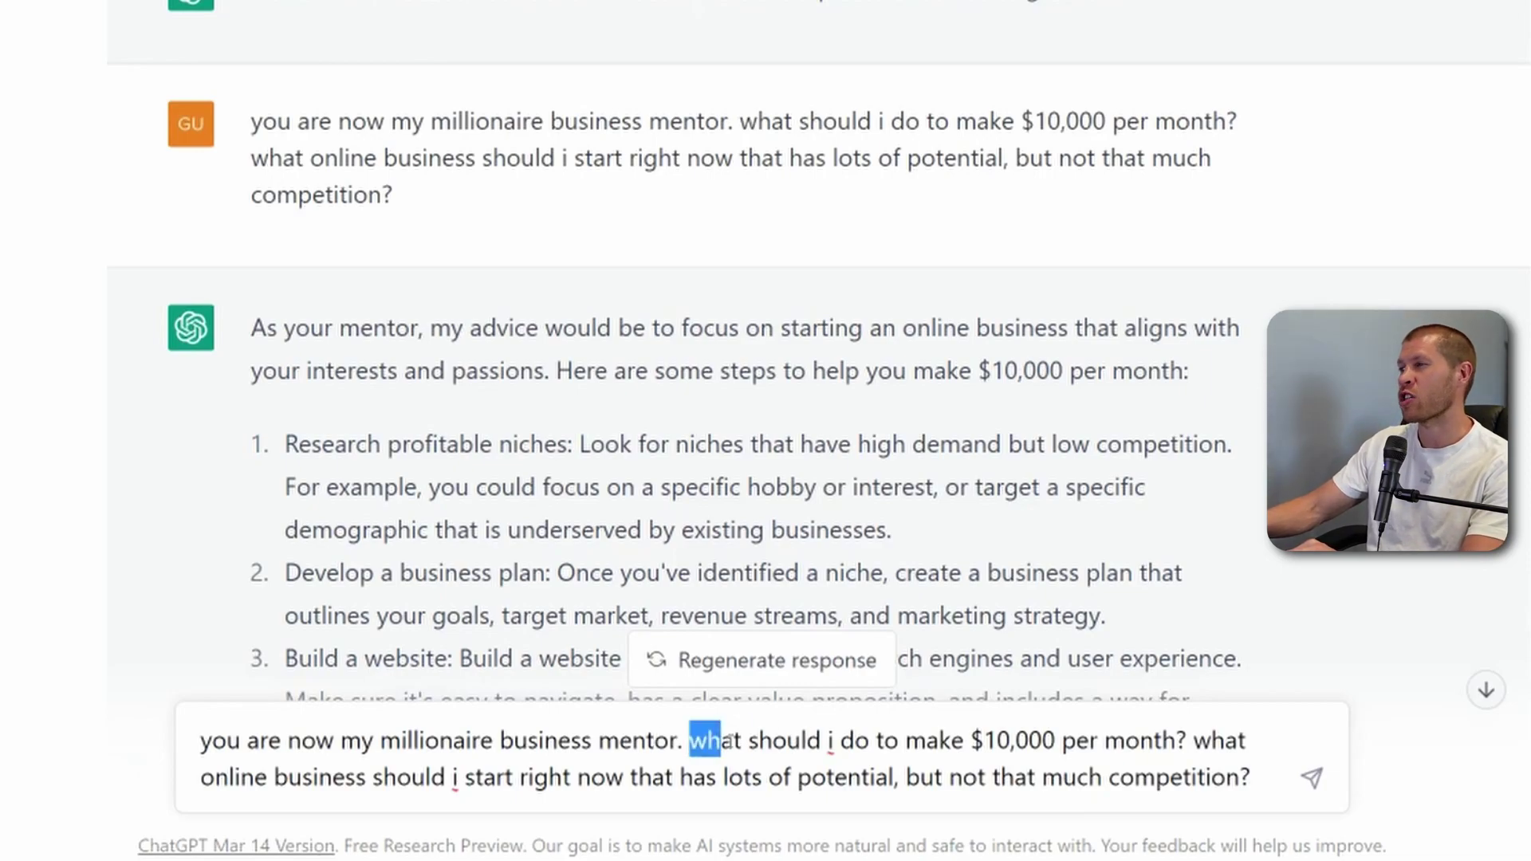
# Replace "what should i do" with "what business model specifically should I start" in the mentor prompt and send it.
pyautogui.moveTo(727, 740); pyautogui.dragTo(831, 742)
pyautogui.write('what business model')
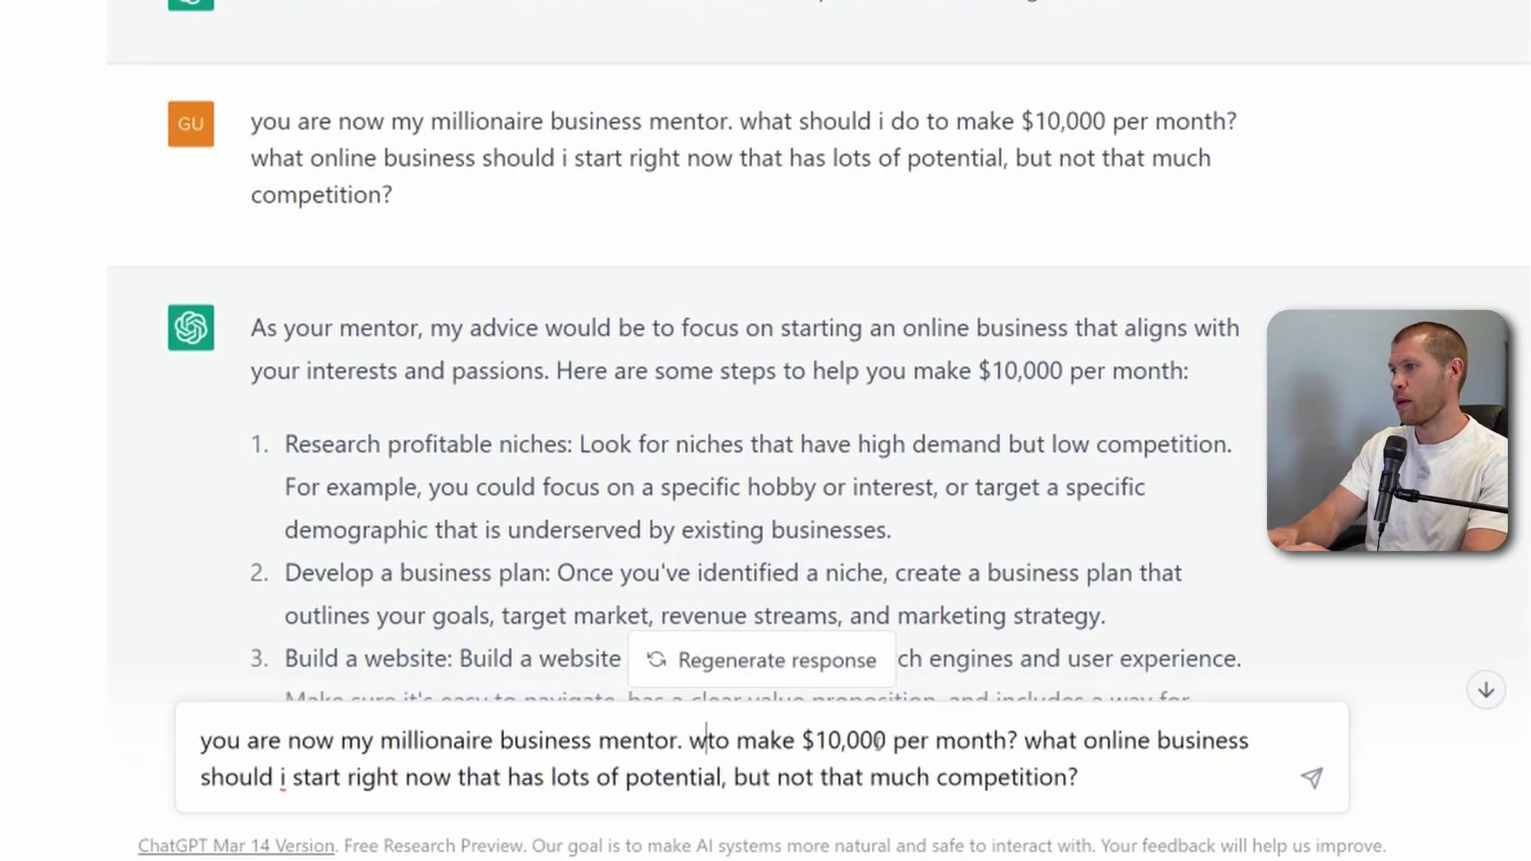
pyautogui.write(' specifically shoul ')
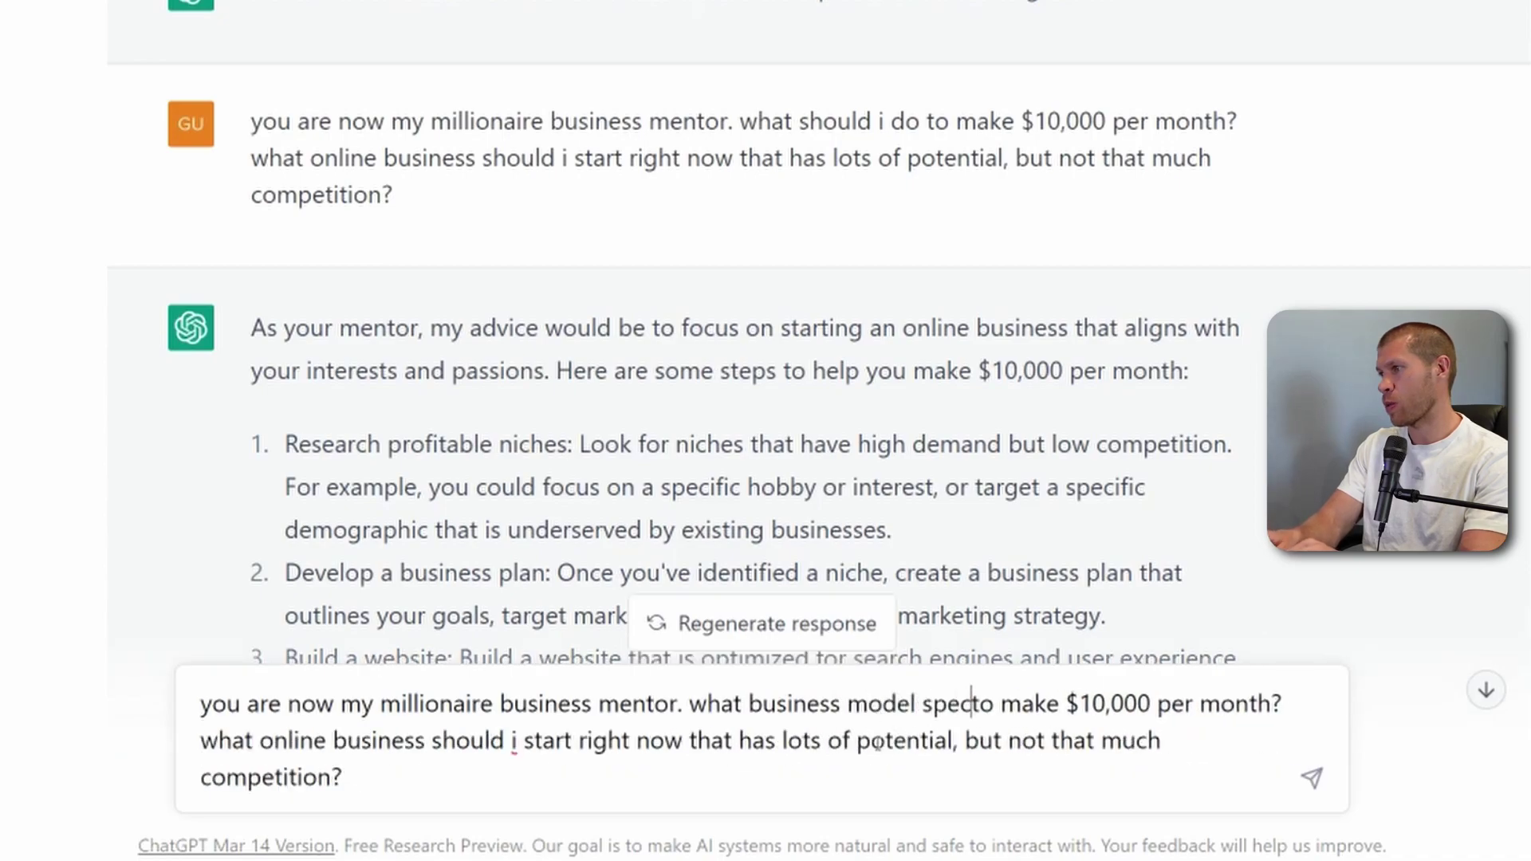
pyautogui.write('d I start')
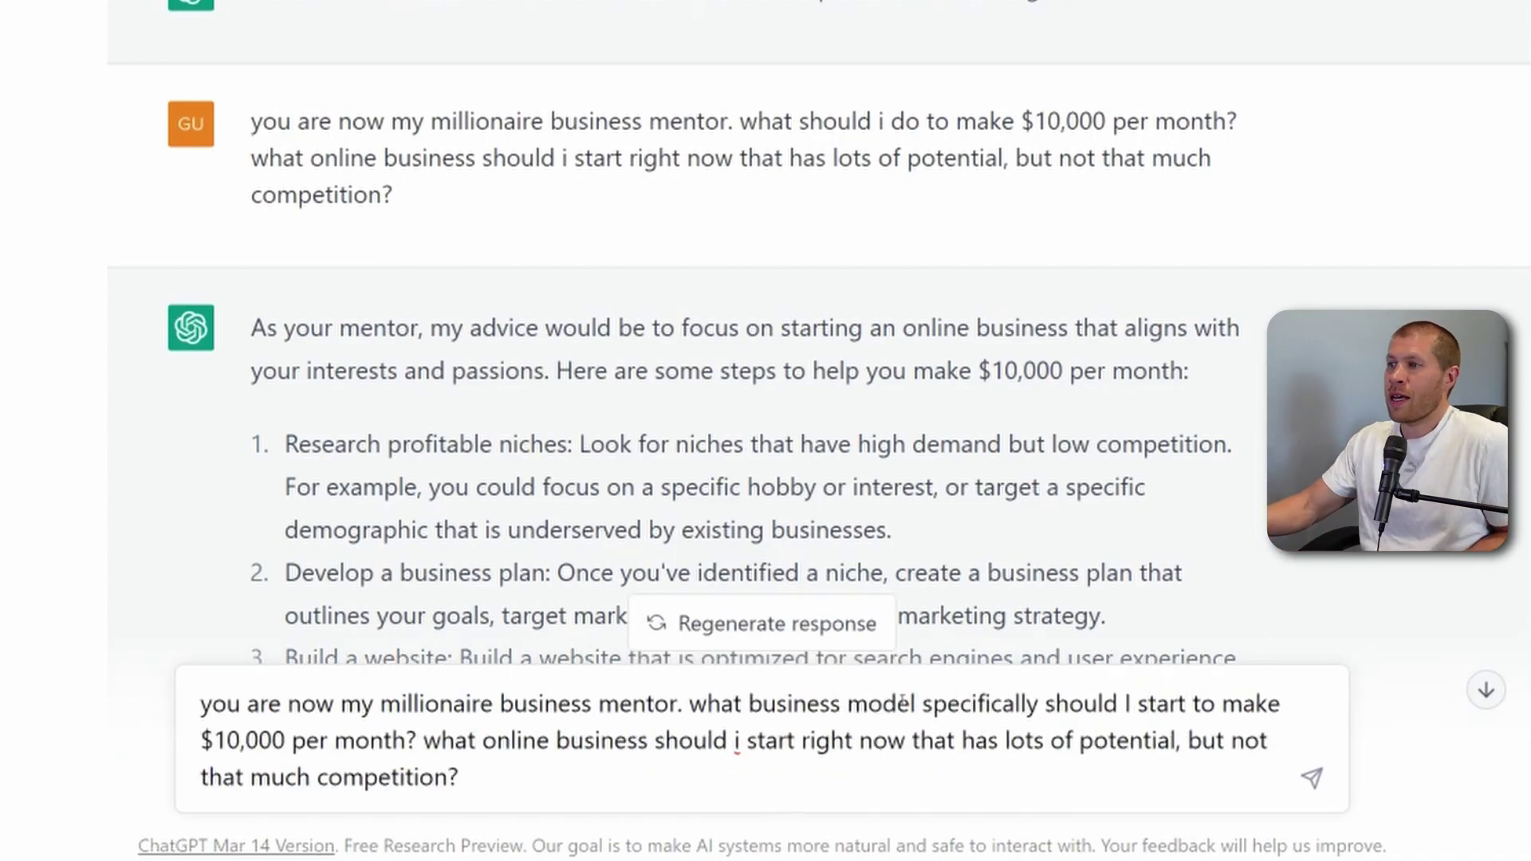
pyautogui.click(1312, 782)
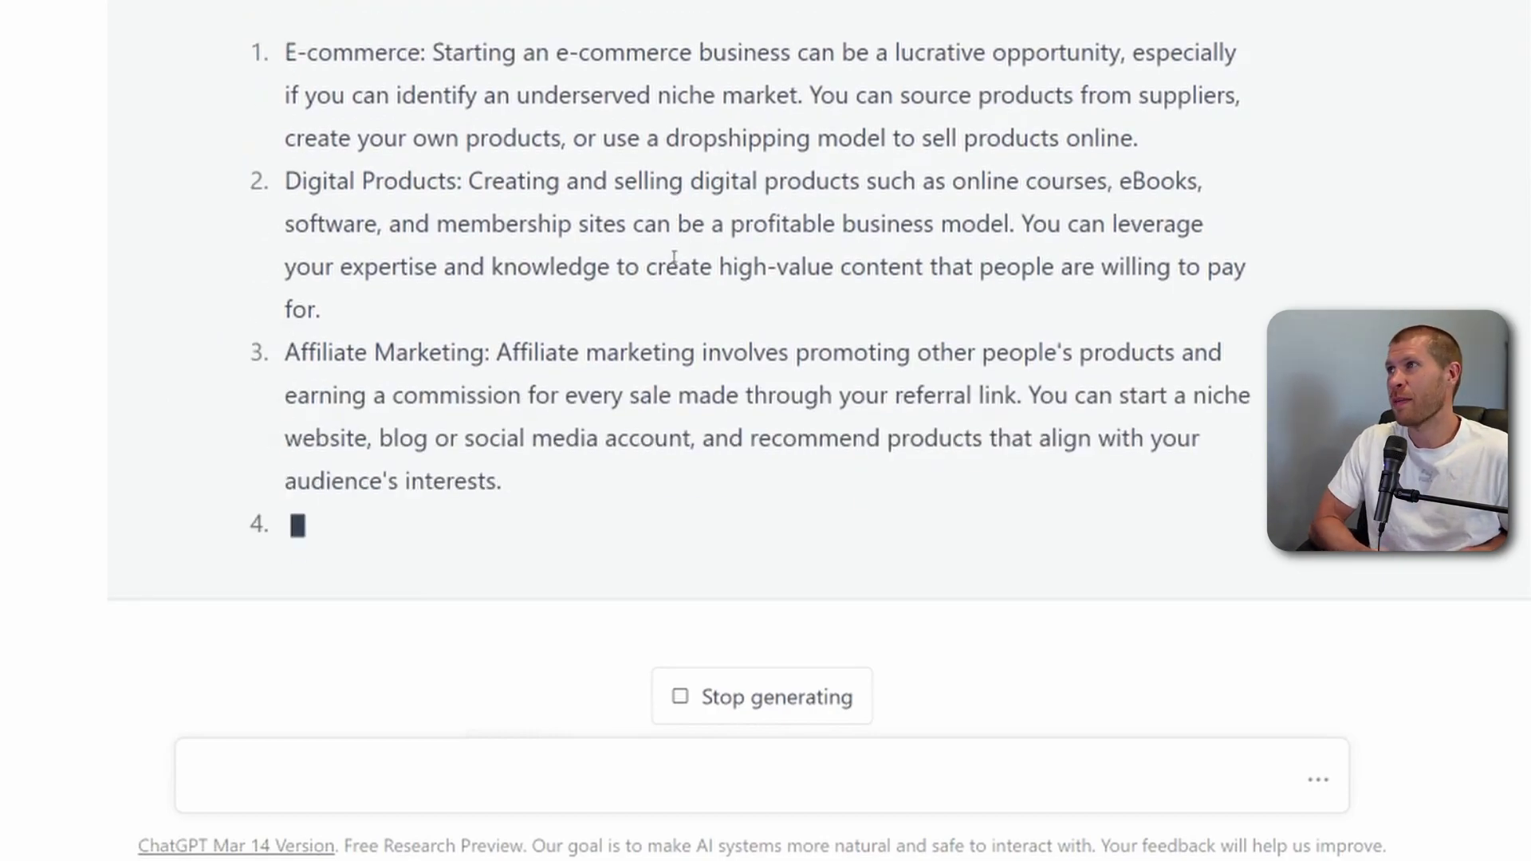
# Draft a new prompt starting with "you are now my youtube script writer. write".
pyautogui.scroll(2, 930, 160)
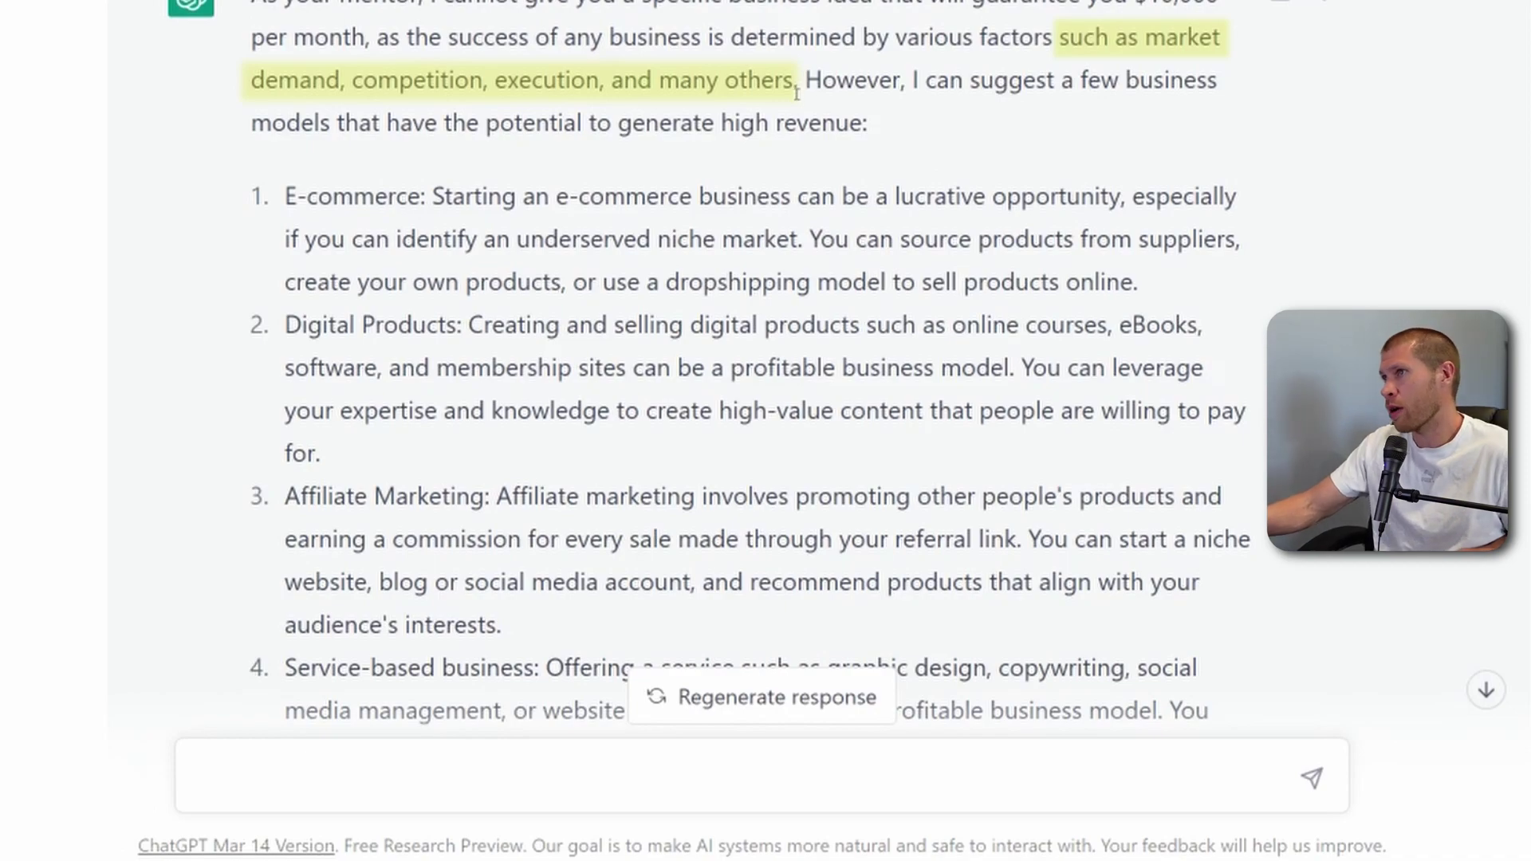
pyautogui.scroll(-1, 770, 114)
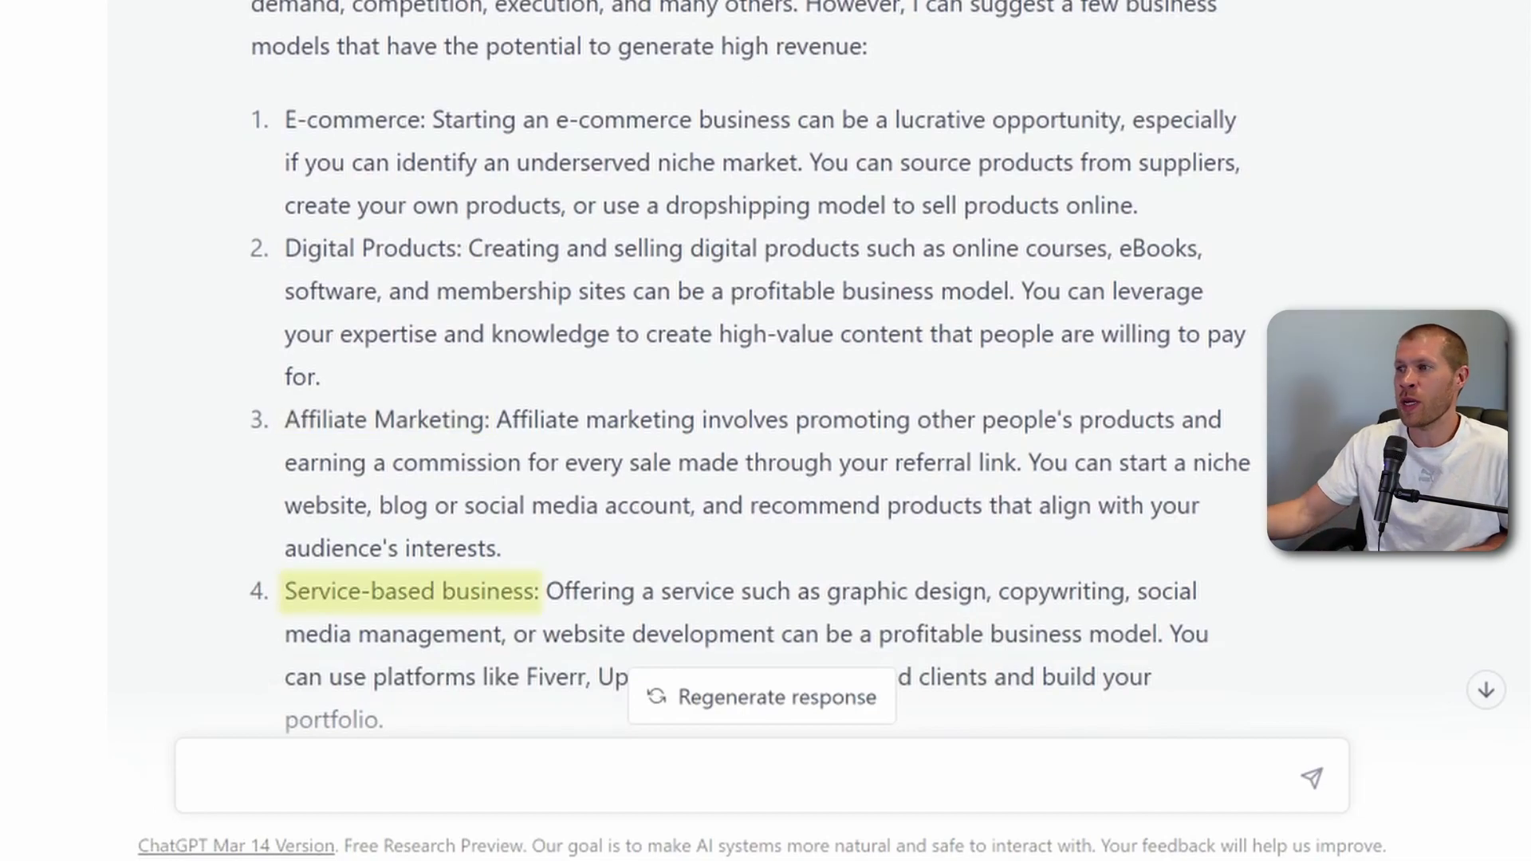
pyautogui.scroll(-2, 747, 367)
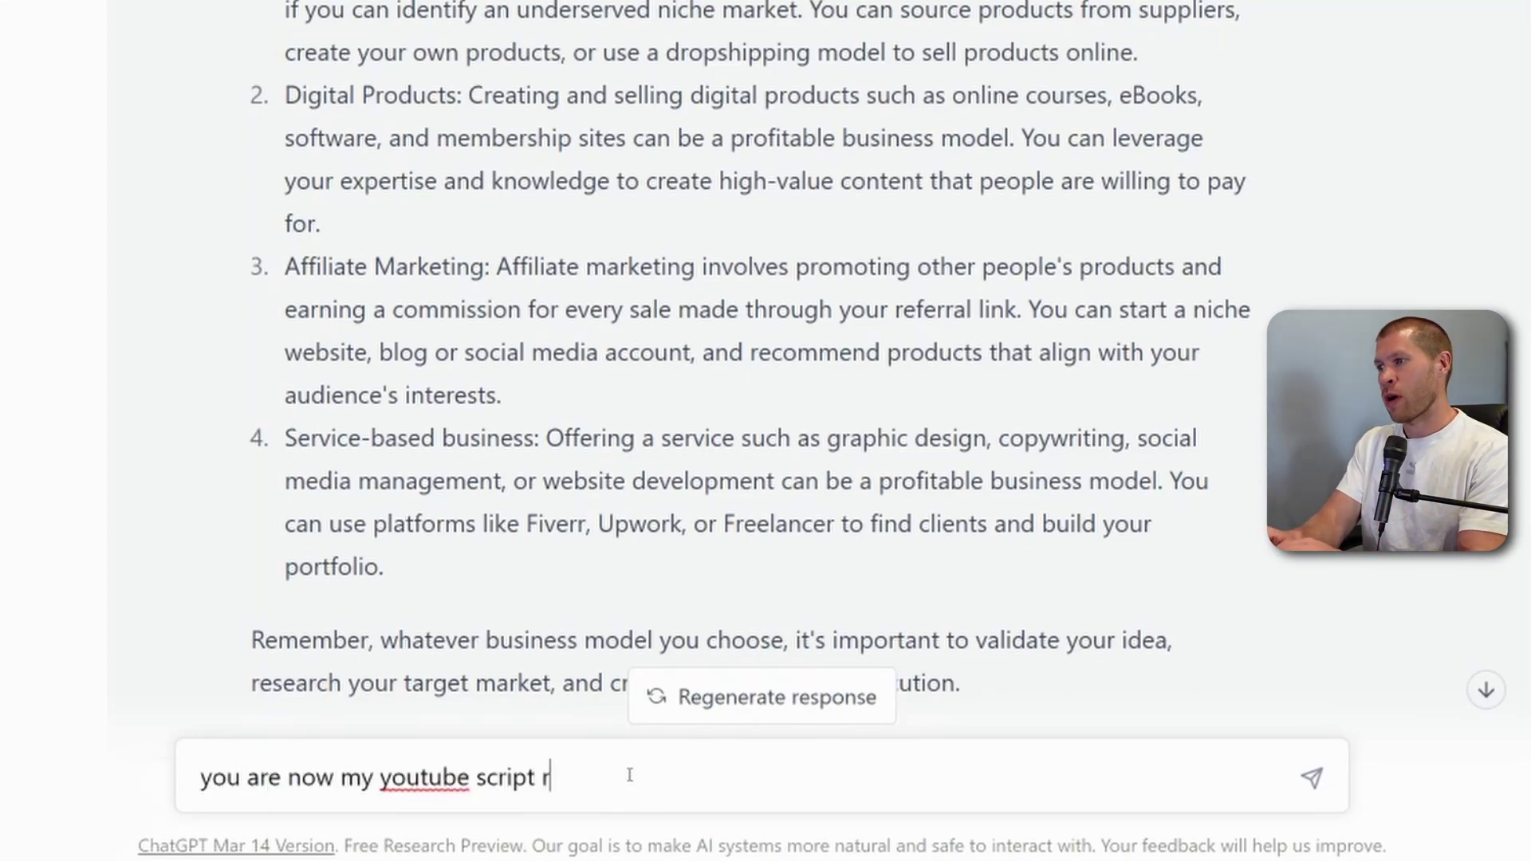
pyautogui.write('writer. write')
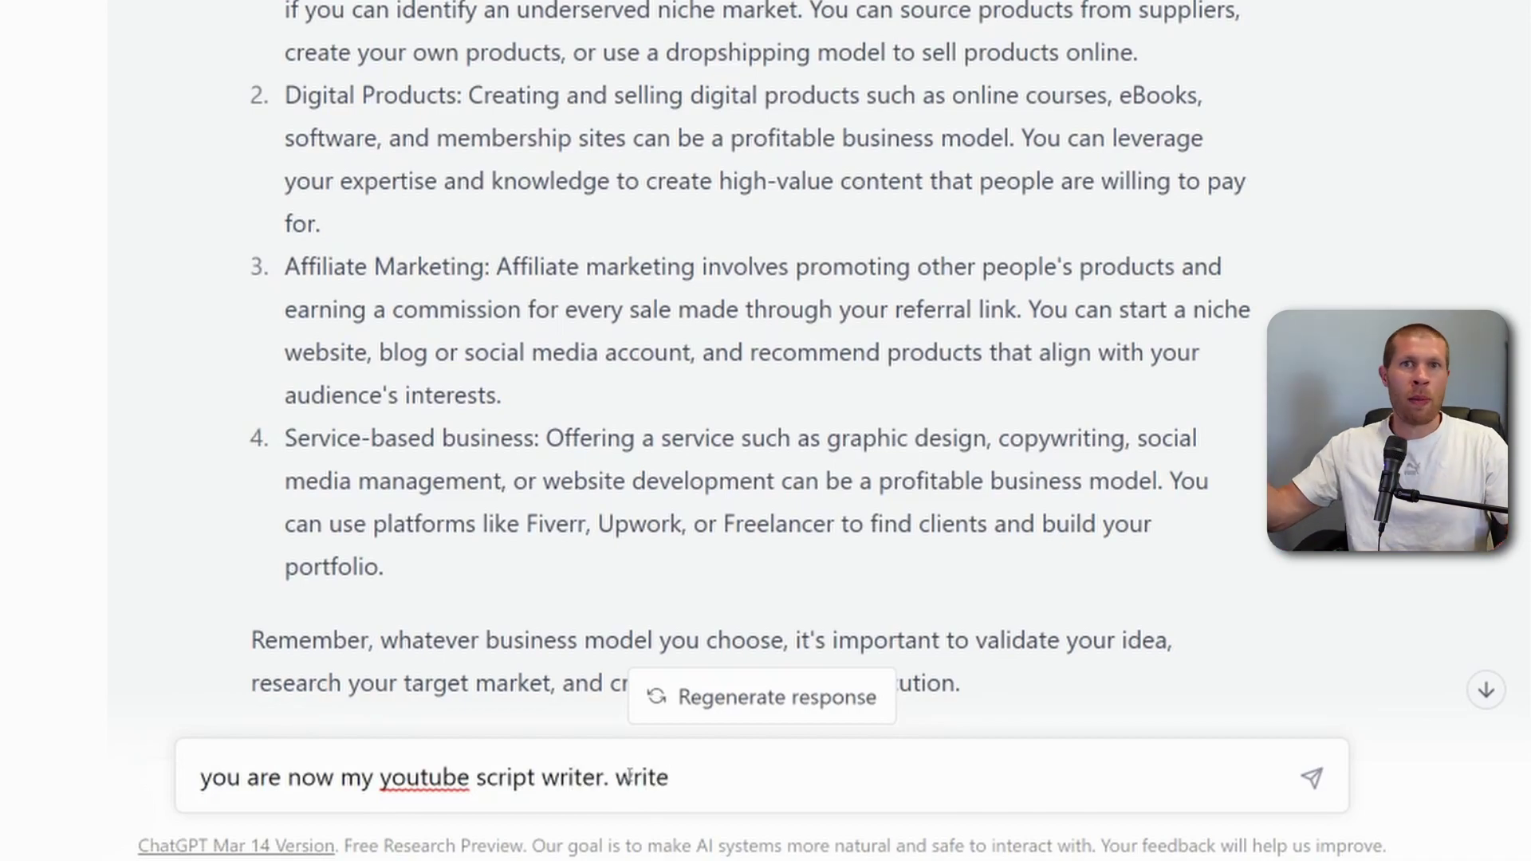